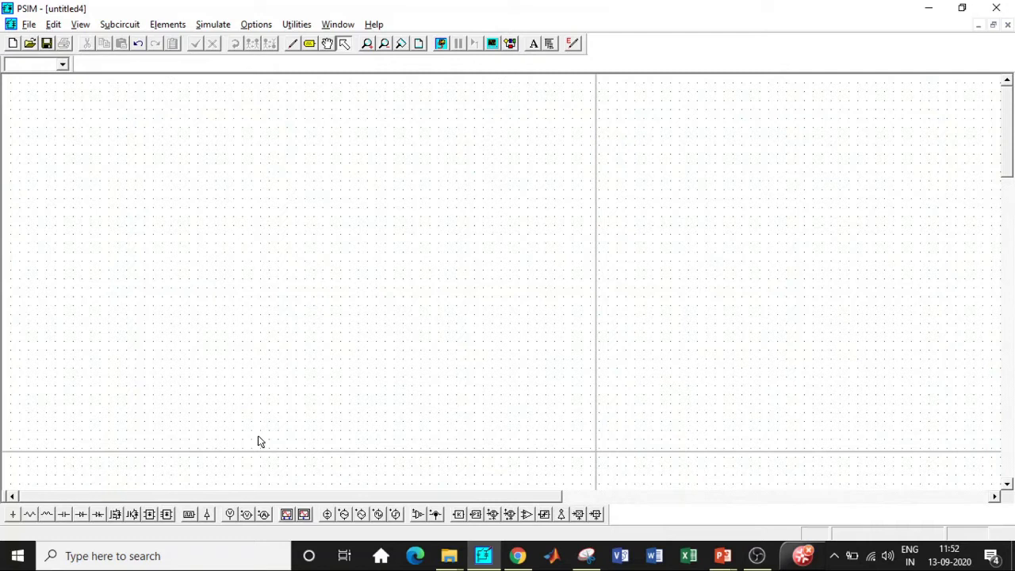
Step: Place a DC voltage source and a MOSFET switch to its right
left_click(325, 514)
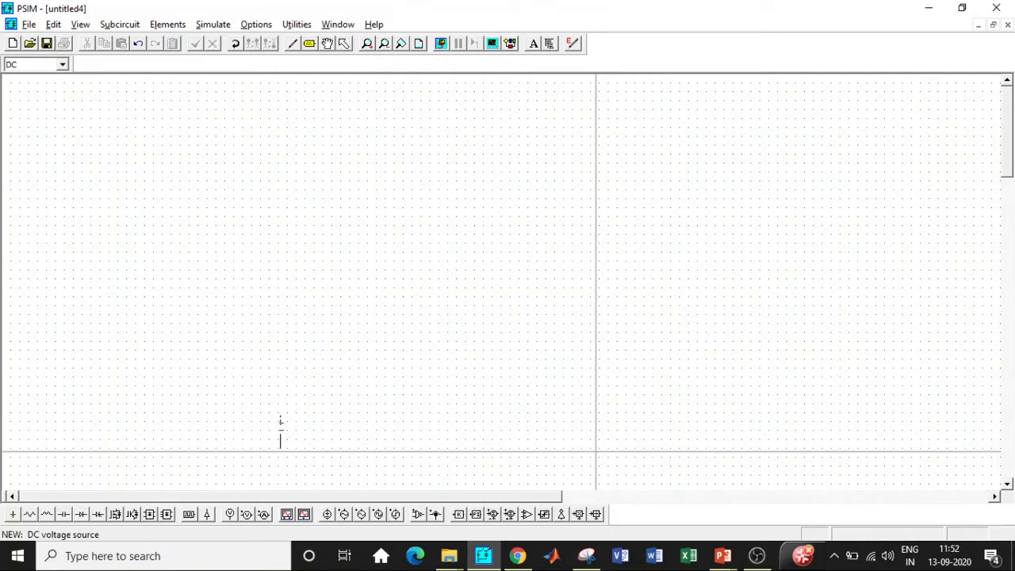
left_click(171, 246)
key("Escape")
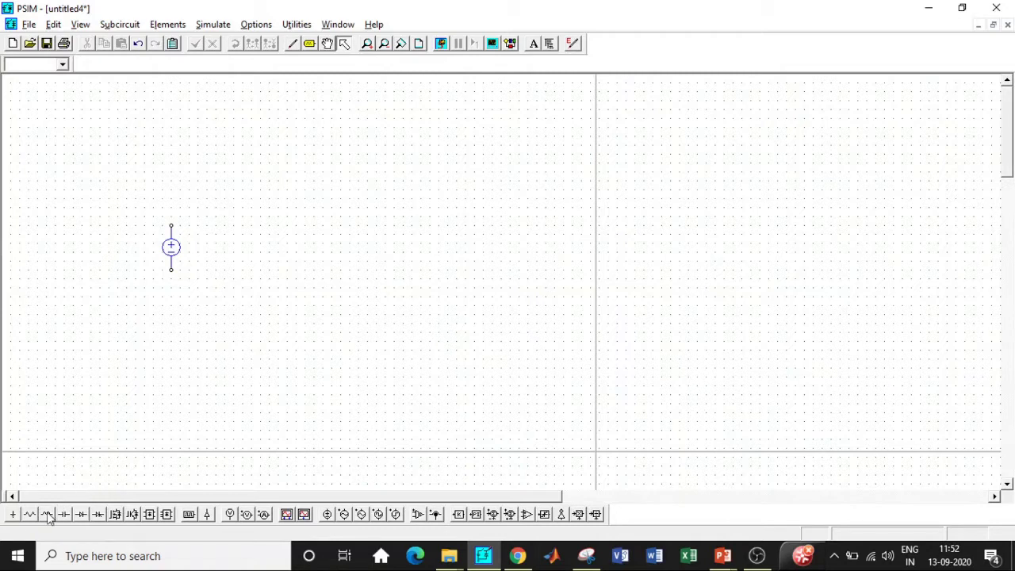
left_click(115, 514)
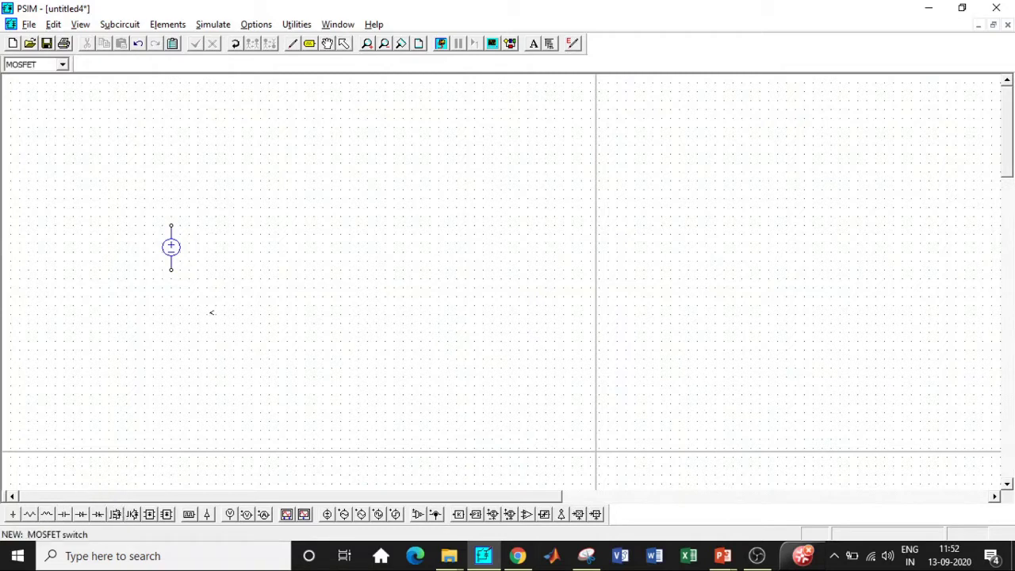
left_click(286, 281)
key("Escape")
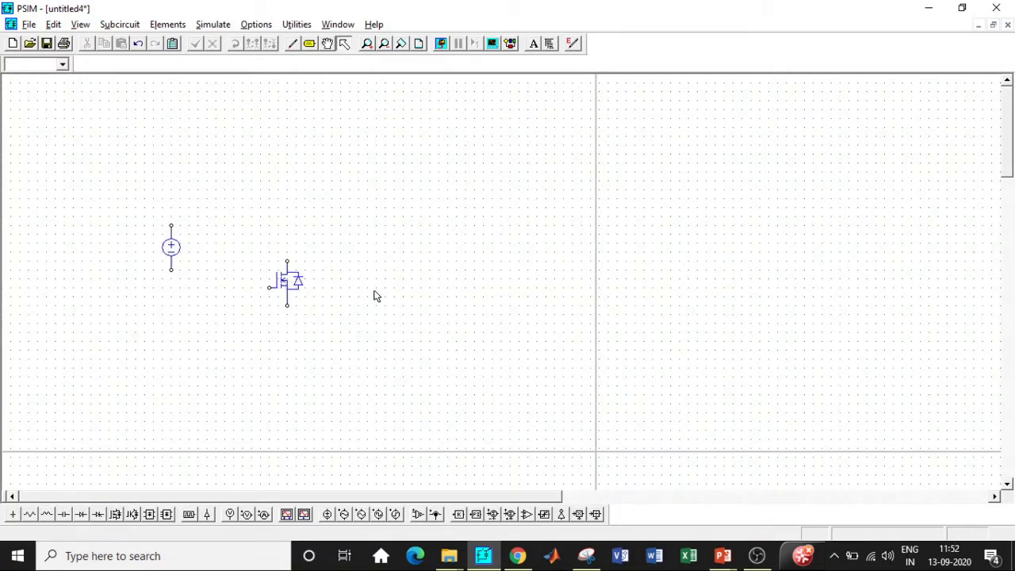
Step: Add an inverted single-phase transformer above and right of the MOSFET
left_click(168, 25)
mouse_move(261, 44)
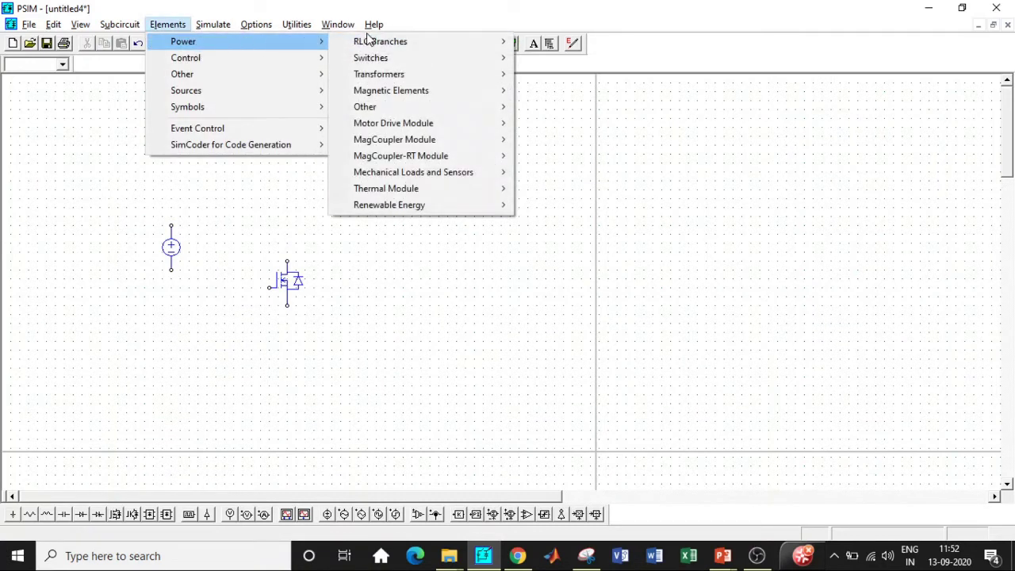
mouse_move(378, 77)
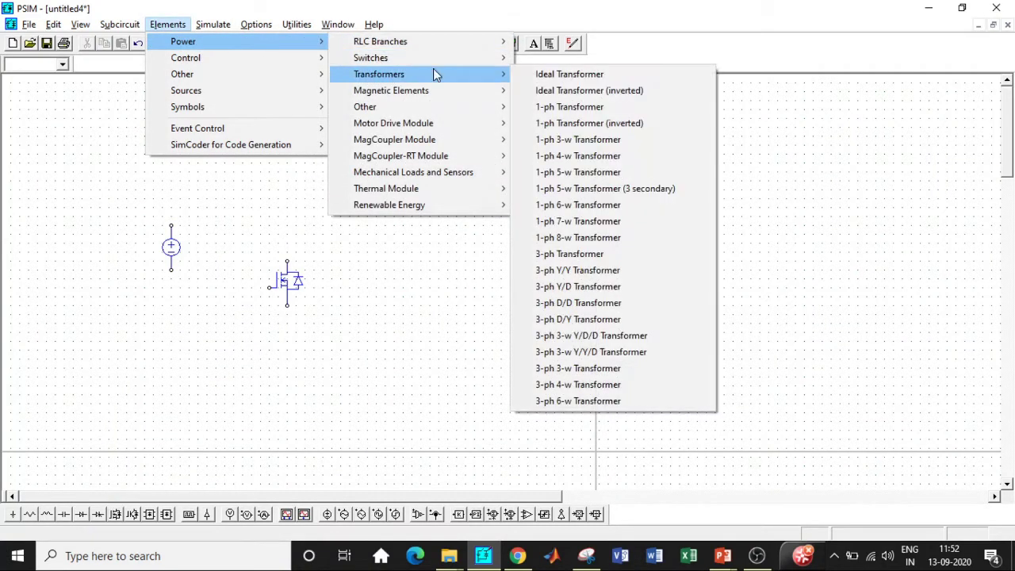
left_click(563, 125)
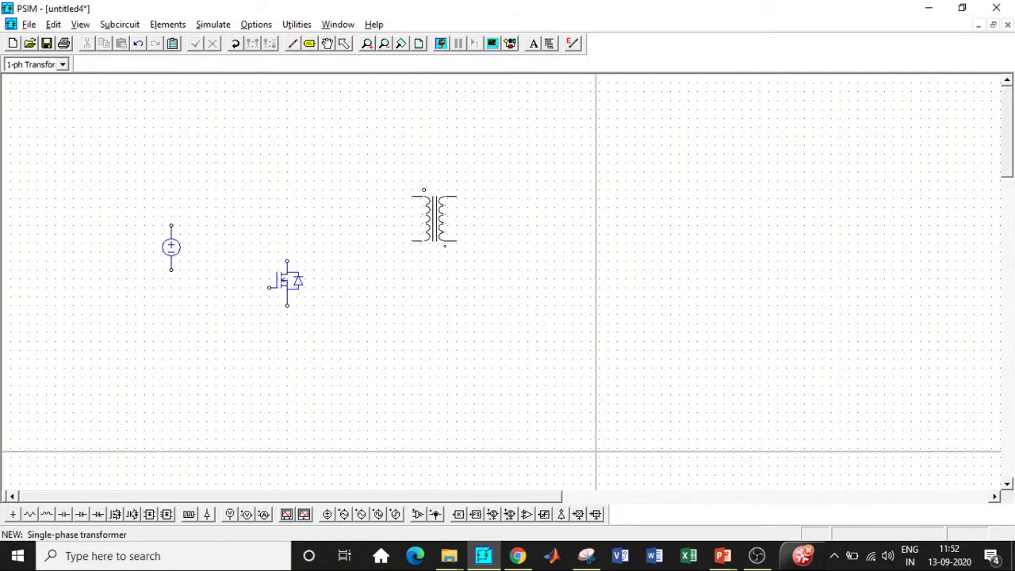
left_click(423, 196)
key("Escape")
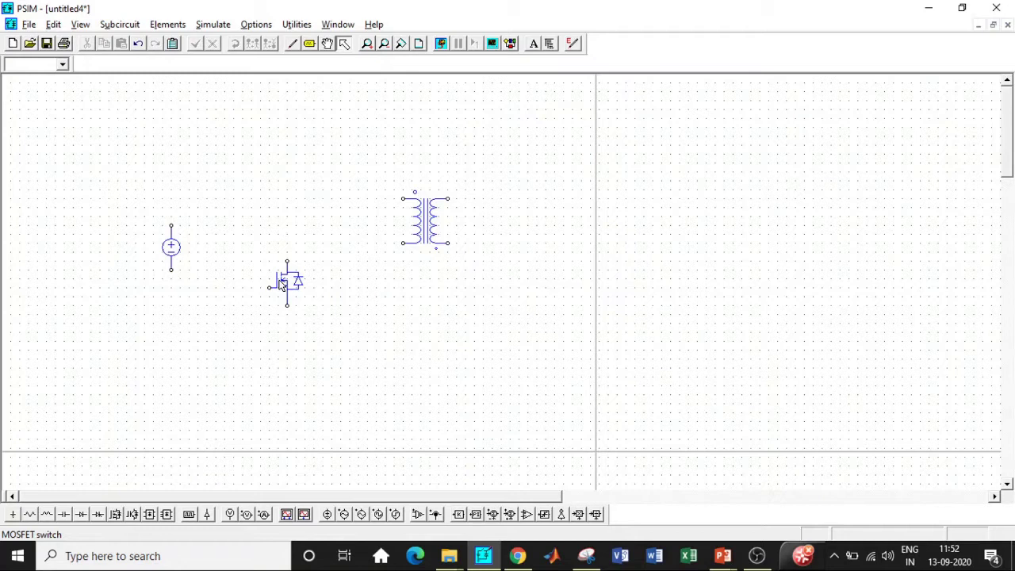
Step: Shift the MOSFET down-right, then wire DC source, transformer primary and MOSFET into a loop
left_click_drag(282, 285, 341, 334)
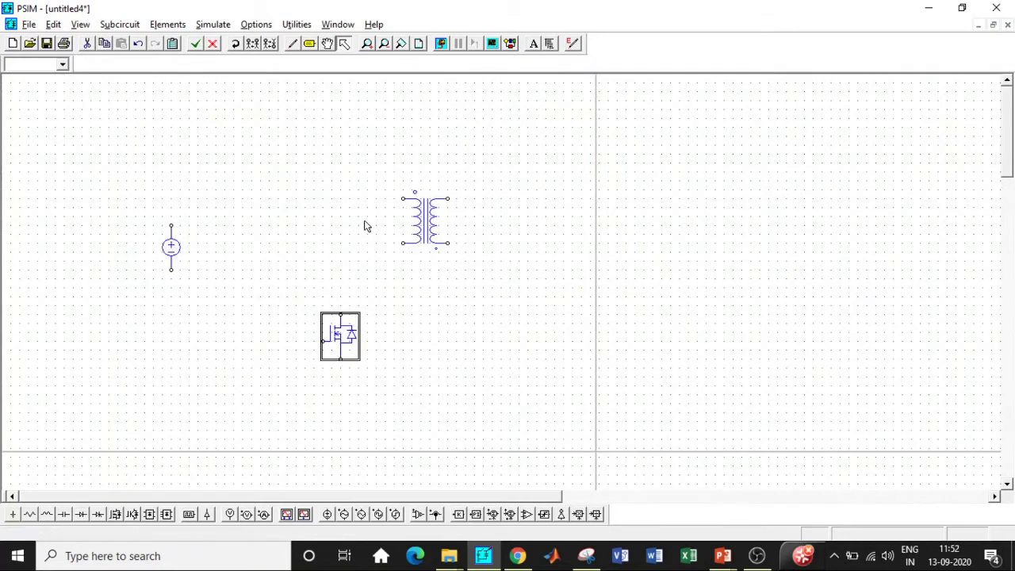
left_click(292, 43)
mouse_move(171, 226)
left_mouse_down()
mouse_move(287, 181)
mouse_move(405, 199)
left_mouse_up()
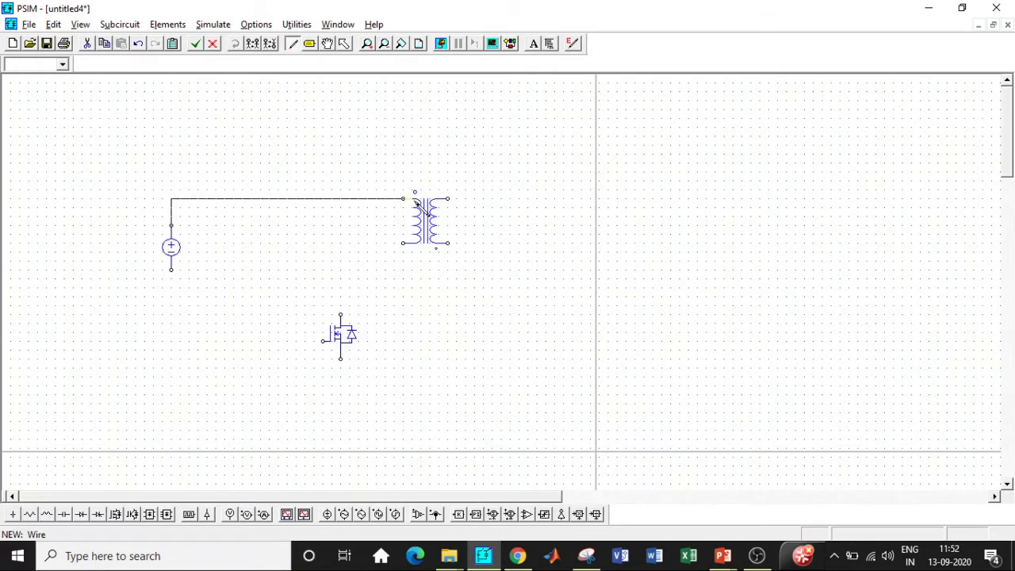
mouse_move(403, 243)
left_mouse_down()
mouse_move(356, 267)
mouse_move(341, 316)
left_mouse_up()
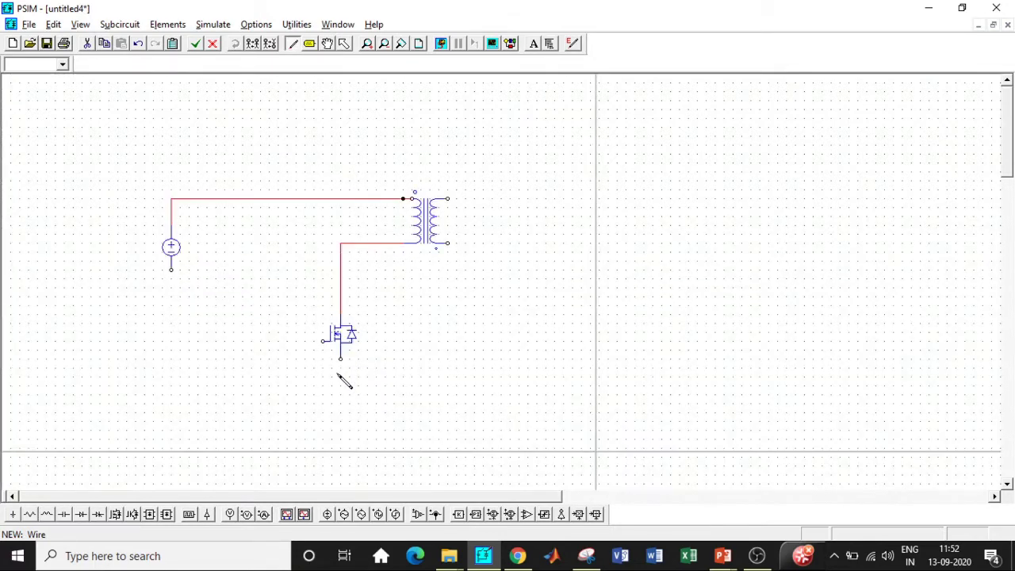
mouse_move(341, 359)
left_mouse_down()
mouse_move(173, 370)
mouse_move(172, 271)
left_mouse_up()
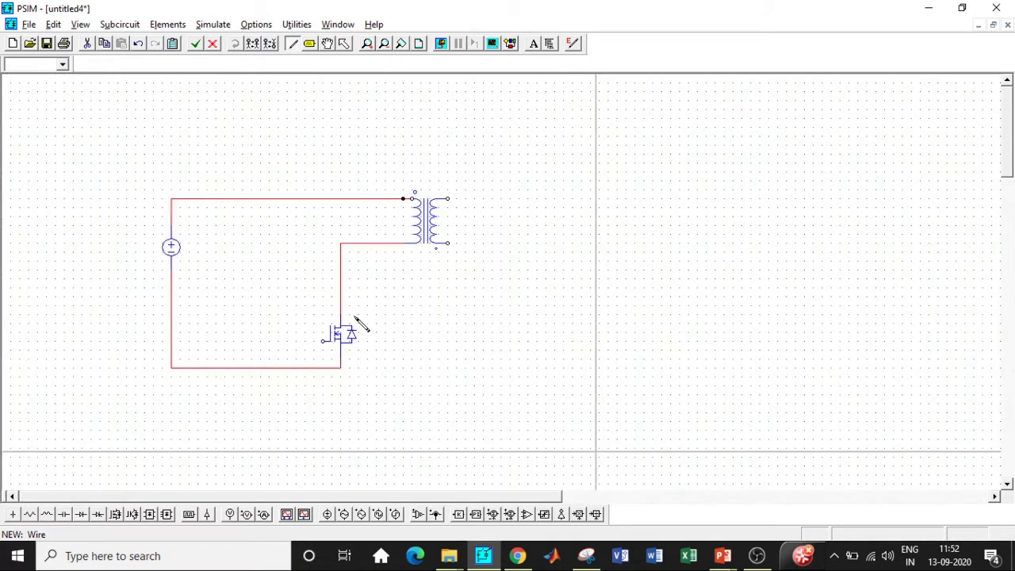
key("Escape")
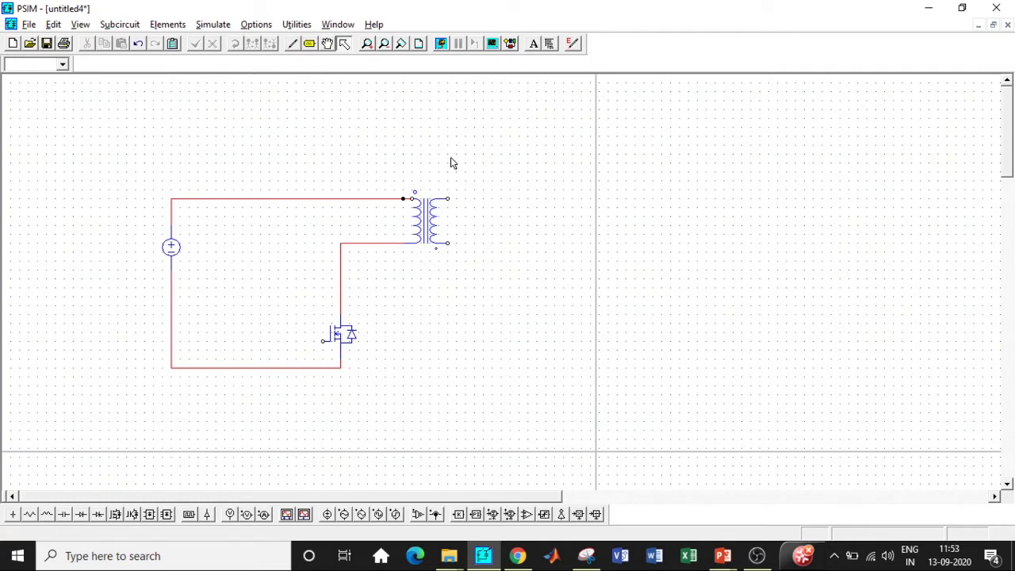
Step: Place a diode, a capacitor and a resistor to the right of the transformer
left_click(81, 515)
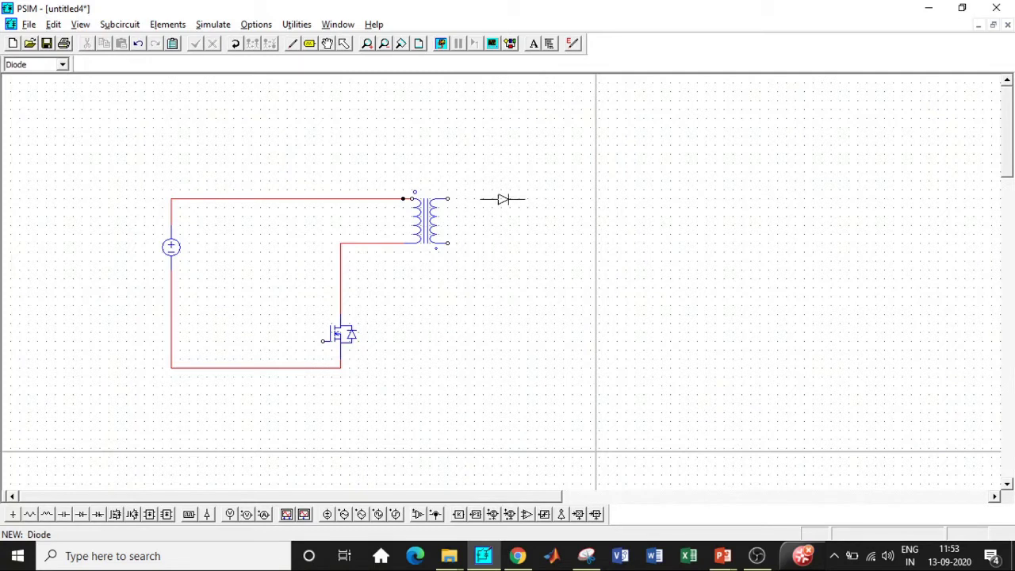
left_click(505, 199)
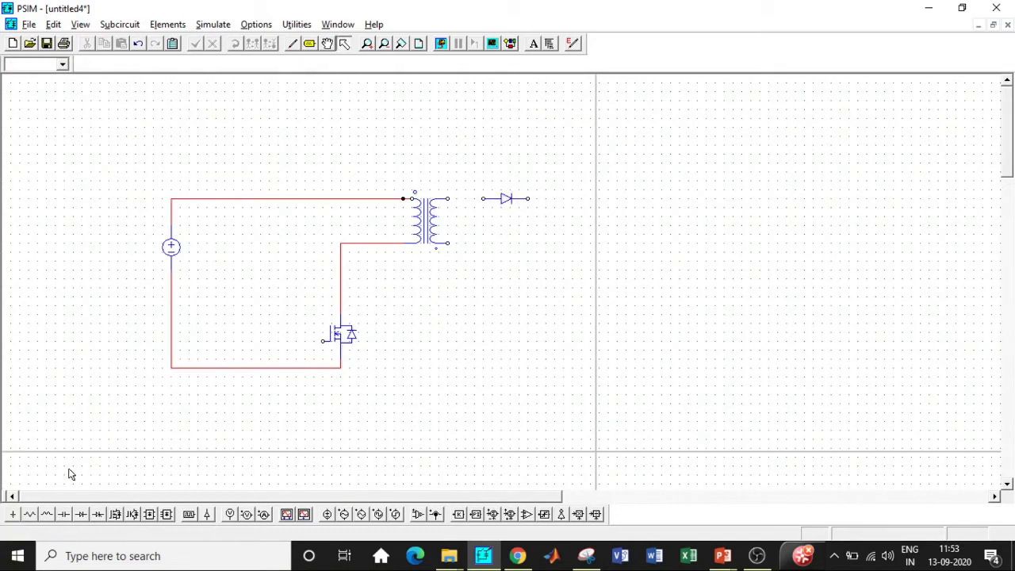
left_click(64, 514)
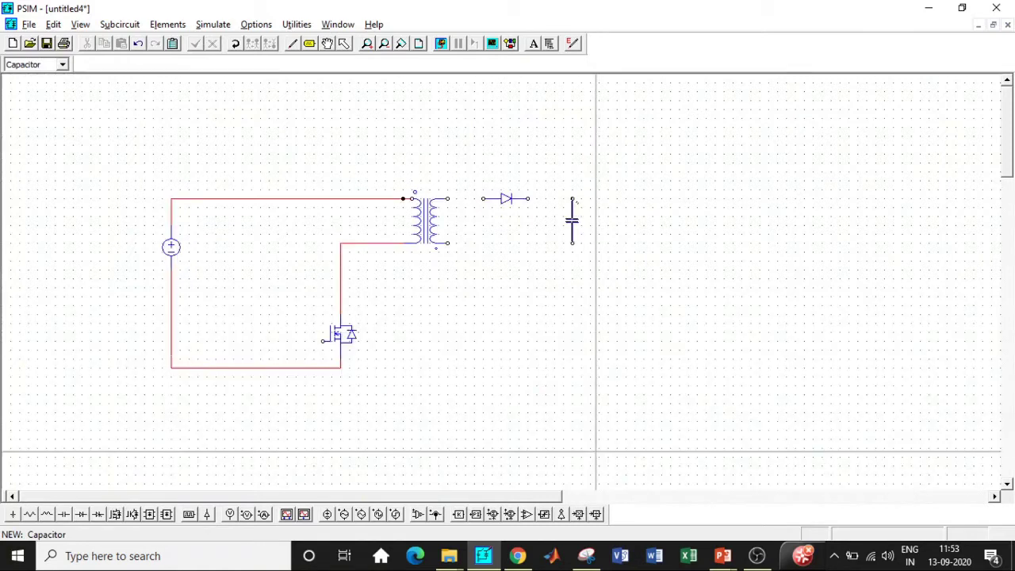
left_click(572, 221)
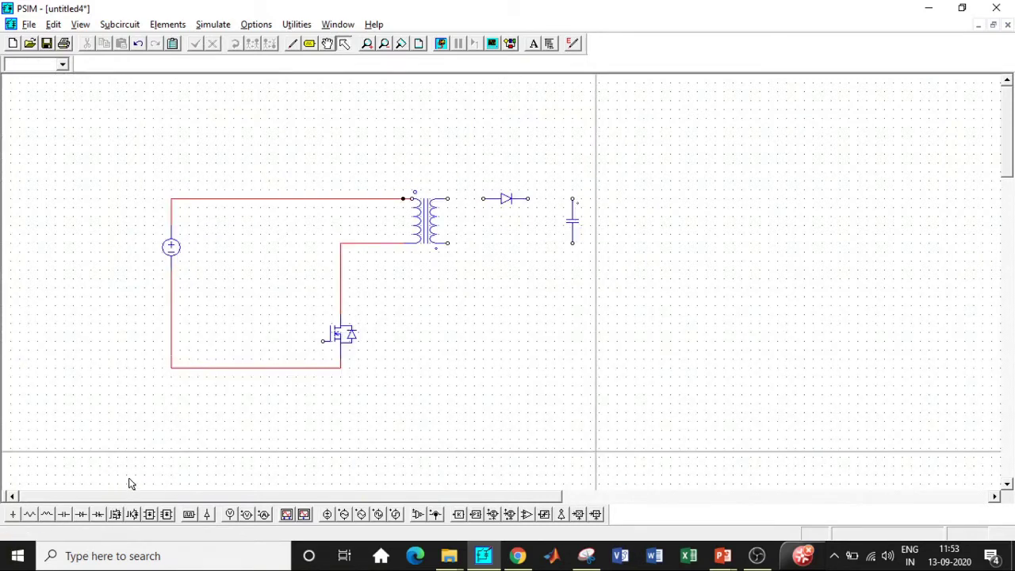
left_click(29, 514)
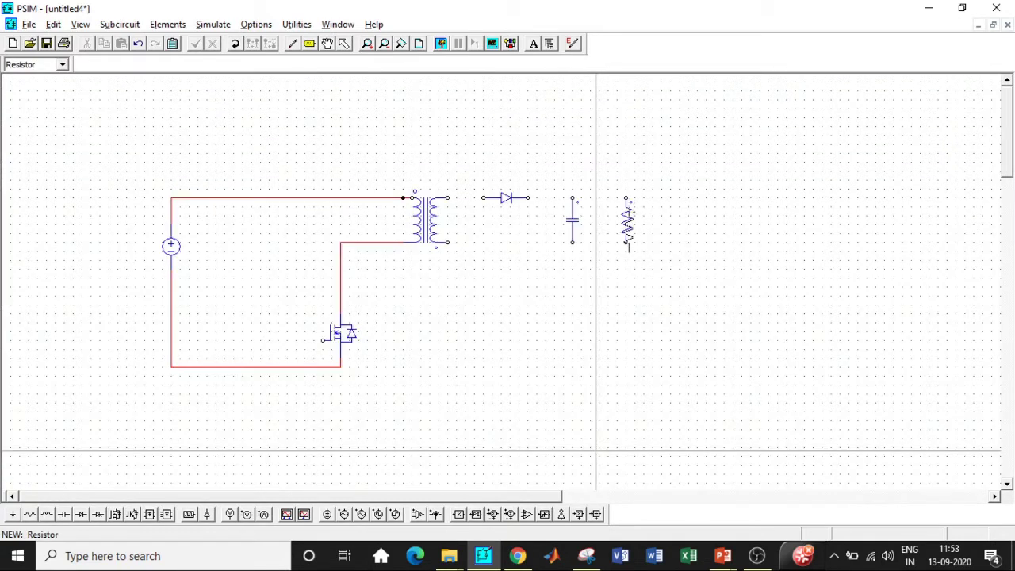
left_click(626, 220)
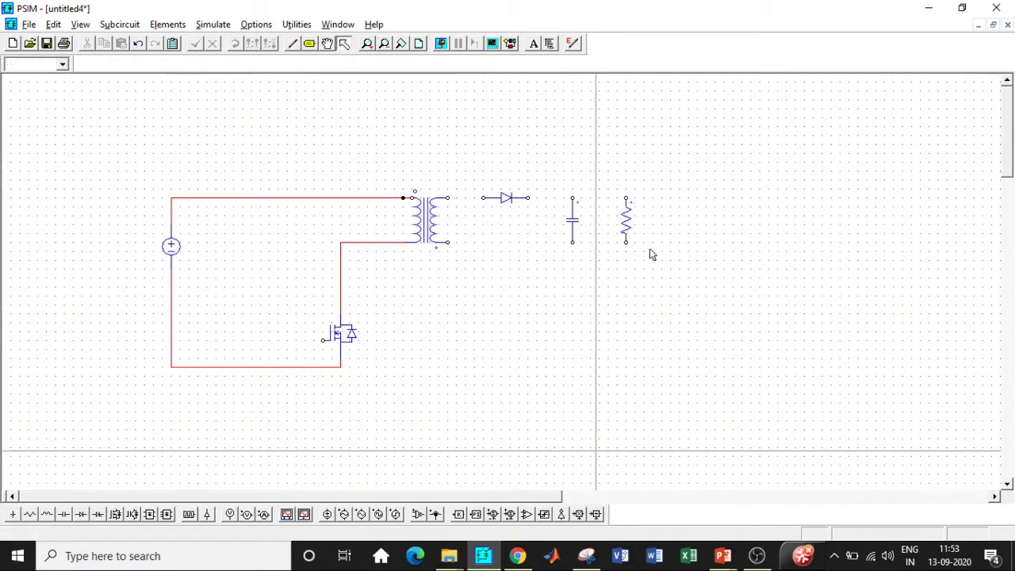
Step: Wire the secondary through the diode across the paralleled capacitor and resistor
left_click(292, 44)
left_click_drag(448, 198, 573, 199)
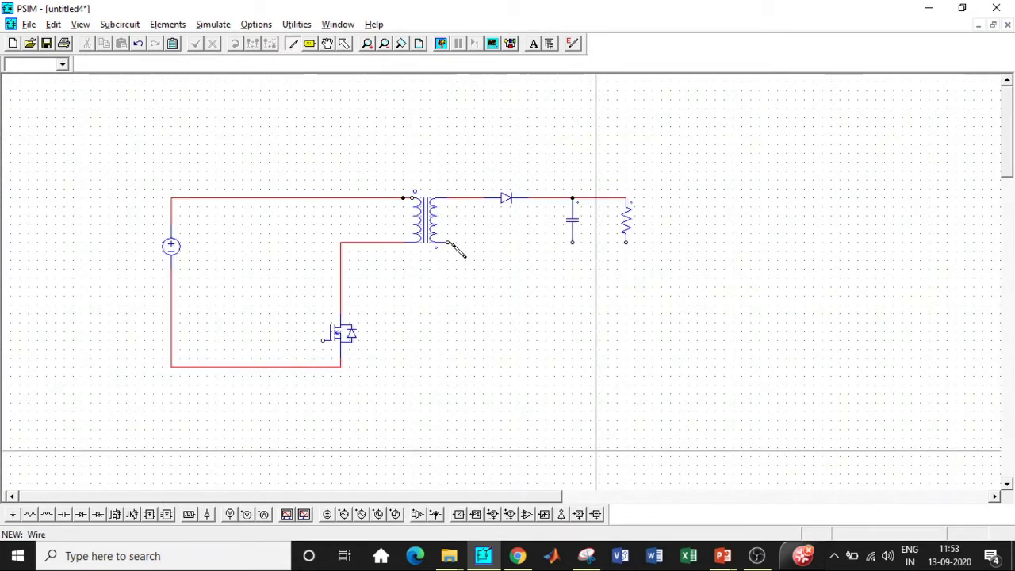
left_click_drag(447, 242, 626, 242)
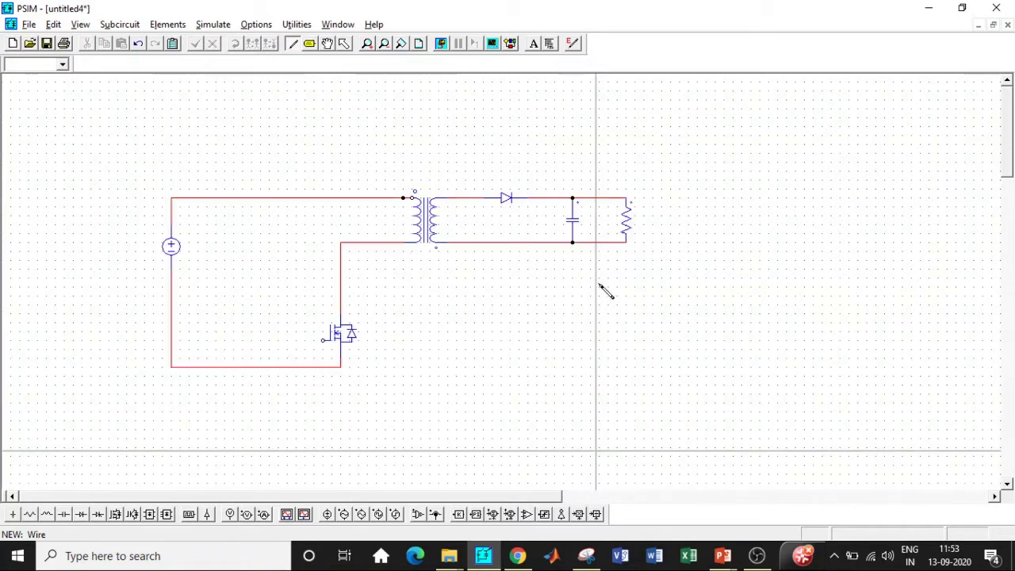
key("Escape")
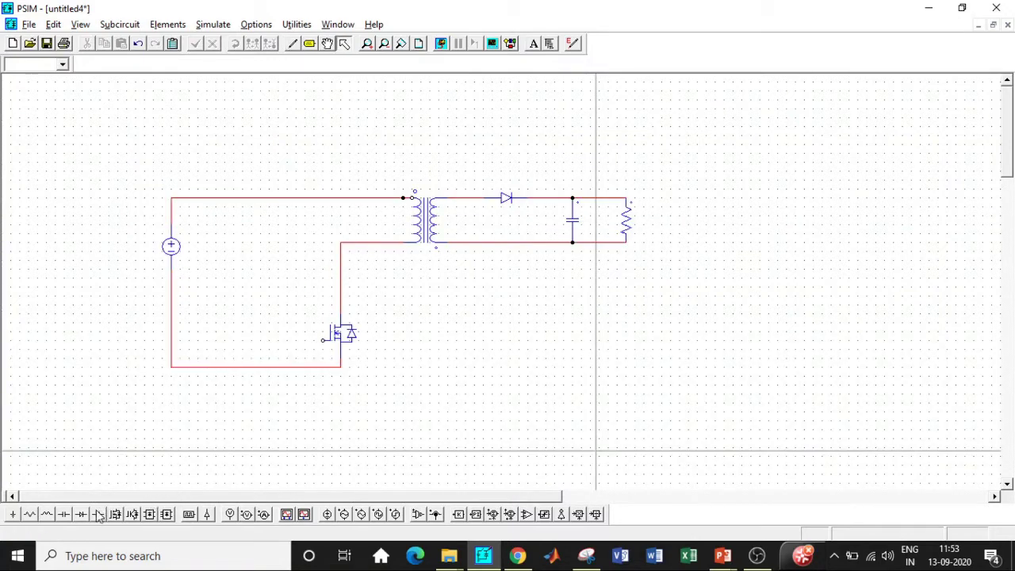
Step: Place a gating block left of the MOSFET and wire it to the gate
left_click(189, 514)
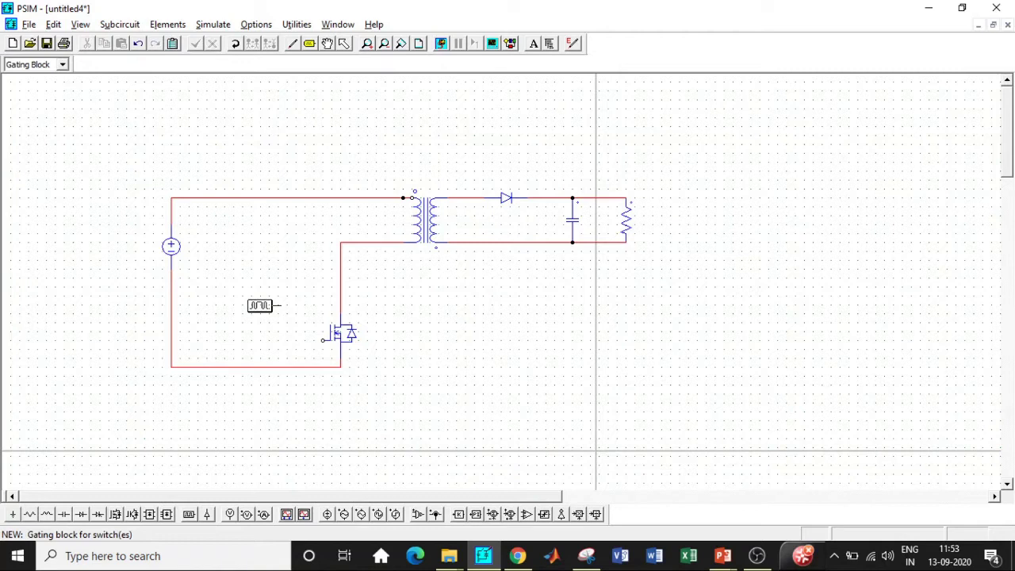
left_click(251, 306)
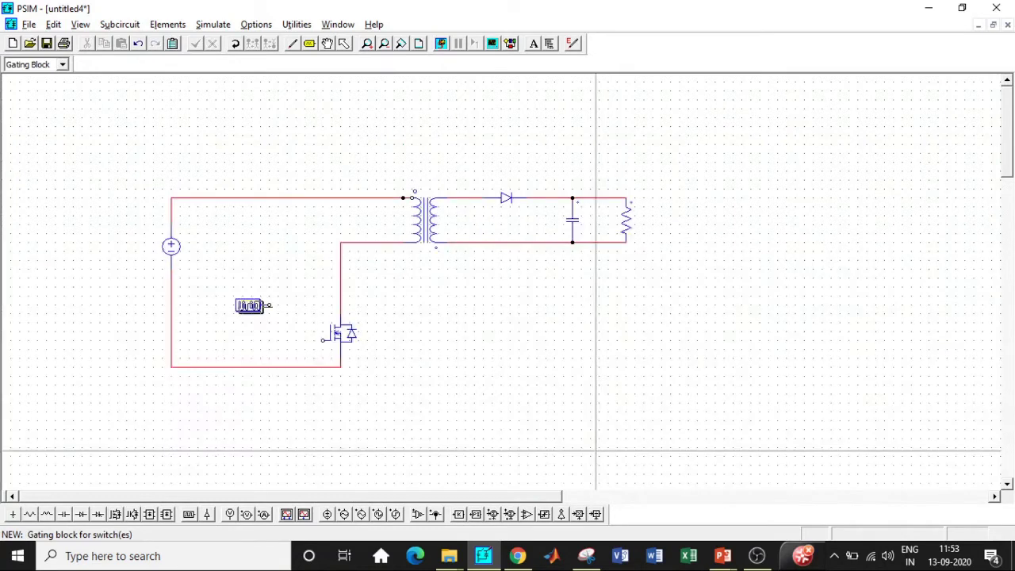
key("Escape")
left_click(291, 43)
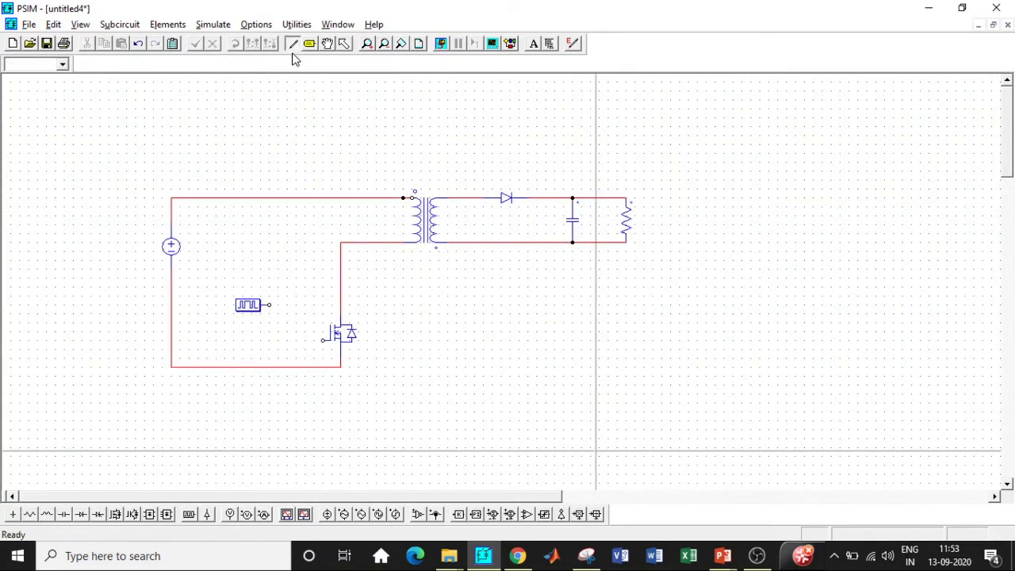
left_click_drag(269, 306, 323, 339)
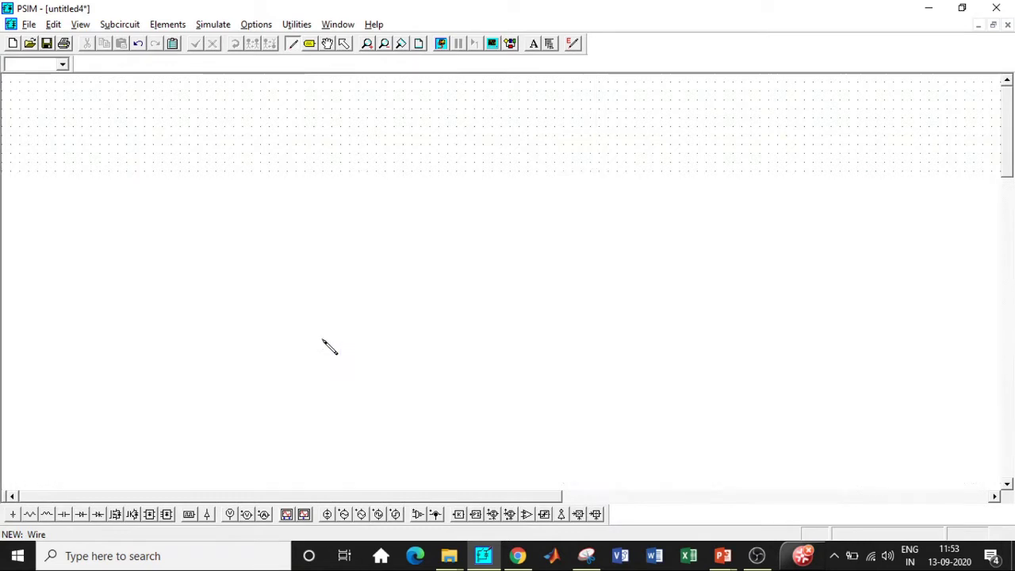
key("Escape")
Step: Set the DC source amplitude to 24
double_click(171, 246)
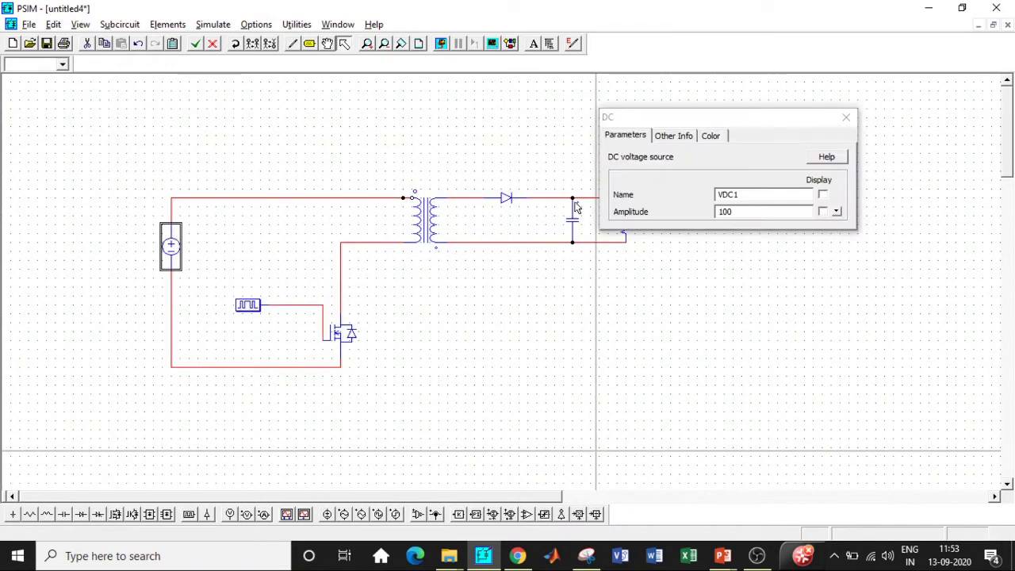
left_click_drag(747, 213, 705, 222)
type("2")
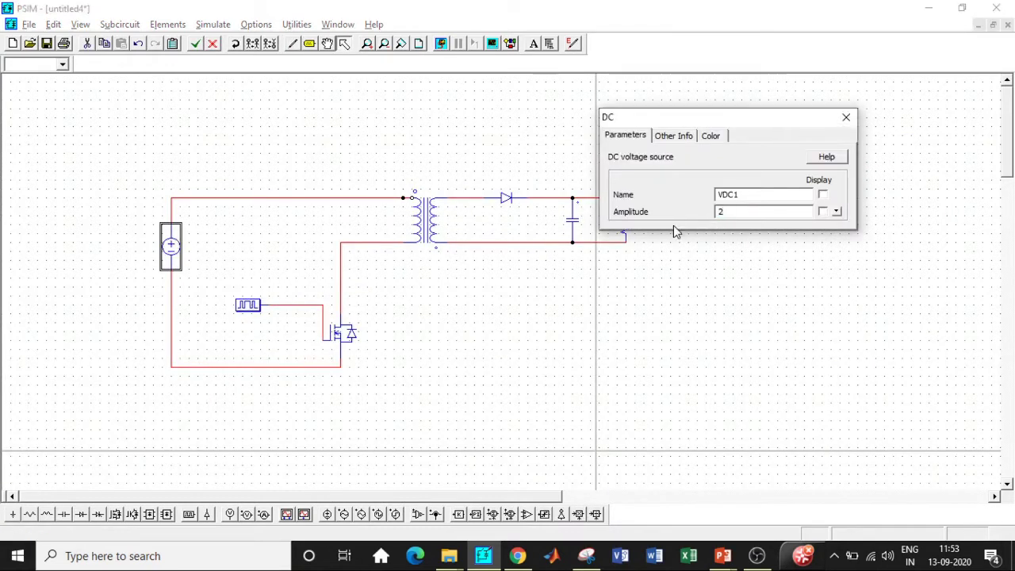
type("4")
left_click(845, 116)
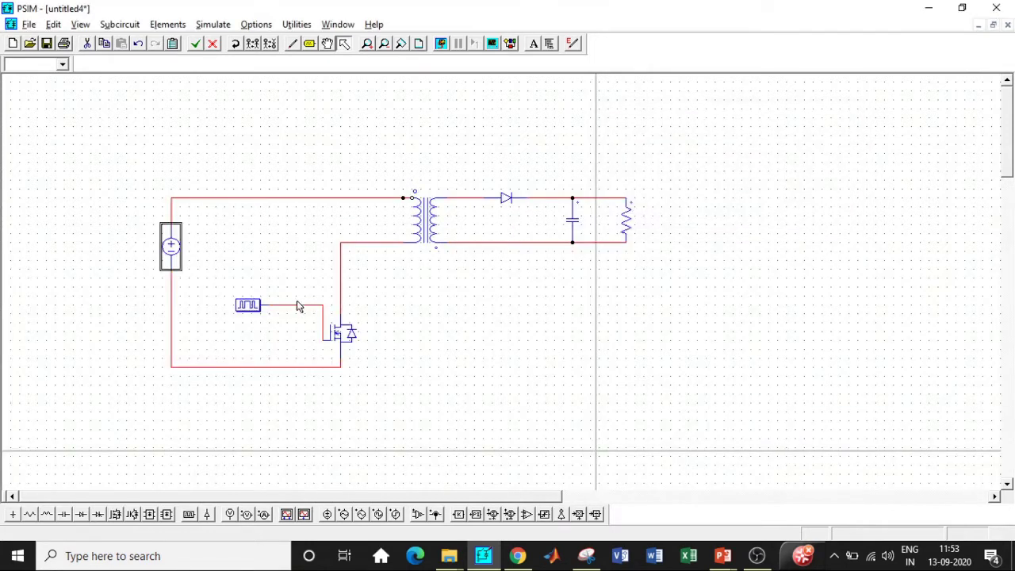
Step: Set gating block G1 to 40k frequency with switching points 0 139
double_click(248, 305)
left_click_drag(758, 211, 632, 218)
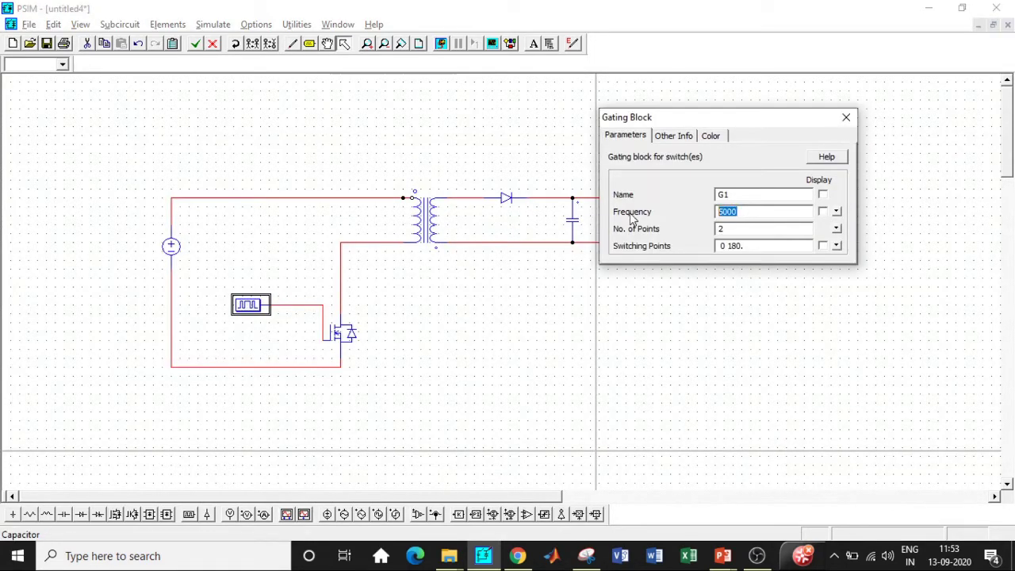
type("40")
type("k")
type("0 139.")
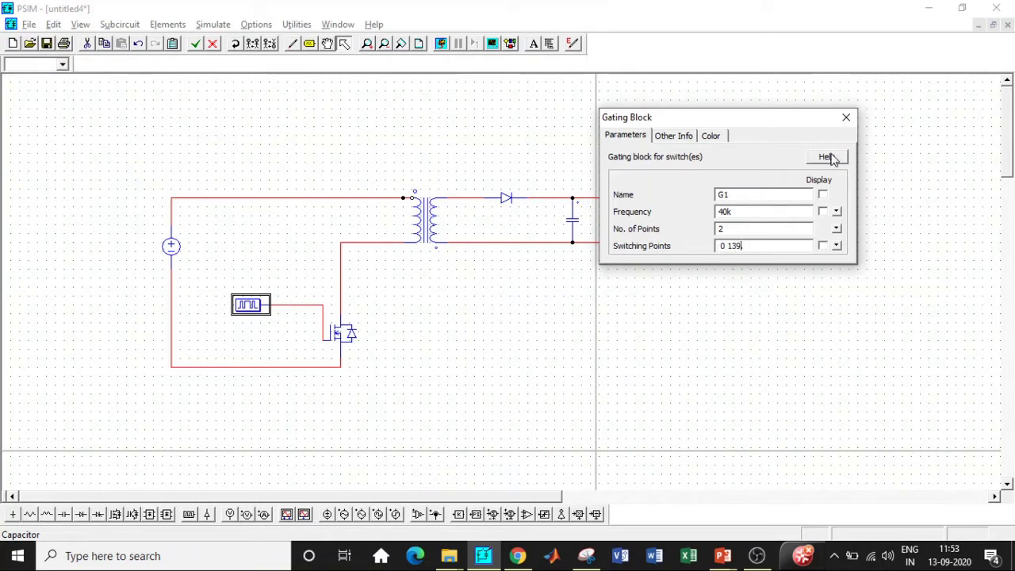
left_click(846, 117)
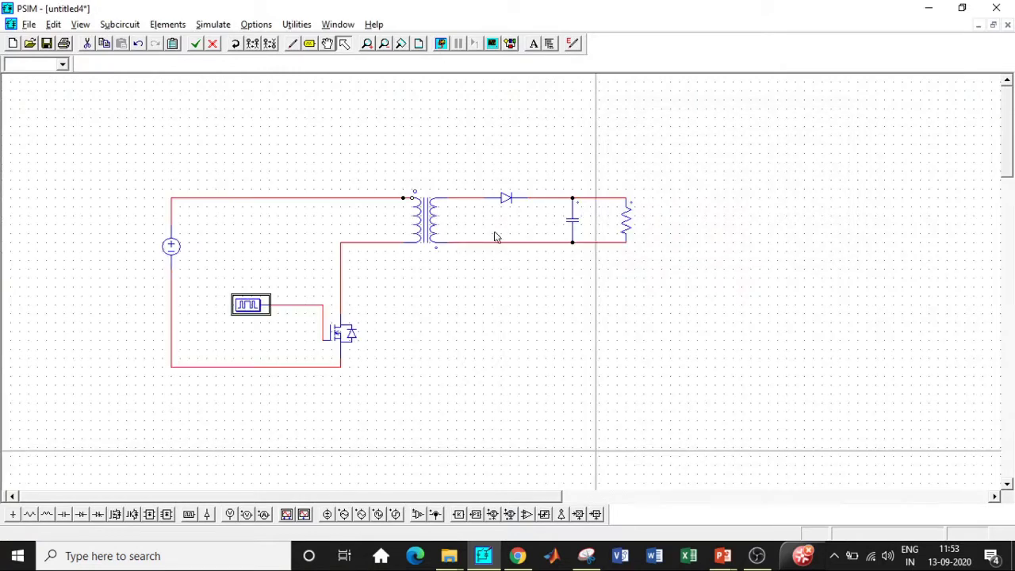
Step: Set the transformer's primary and secondary resistances Rp and Rs to 0.1m
double_click(429, 212)
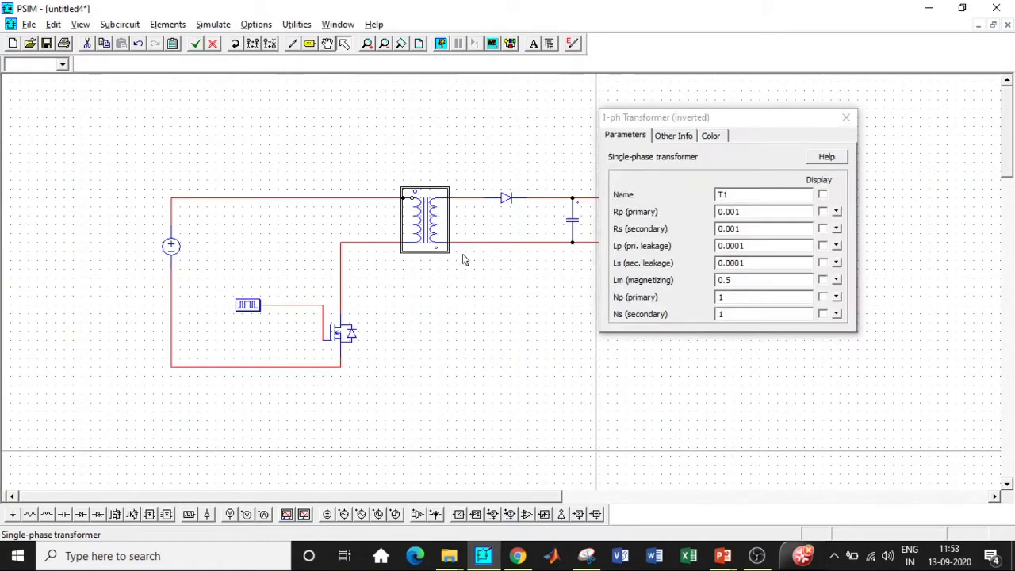
left_click(748, 212)
type("0.")
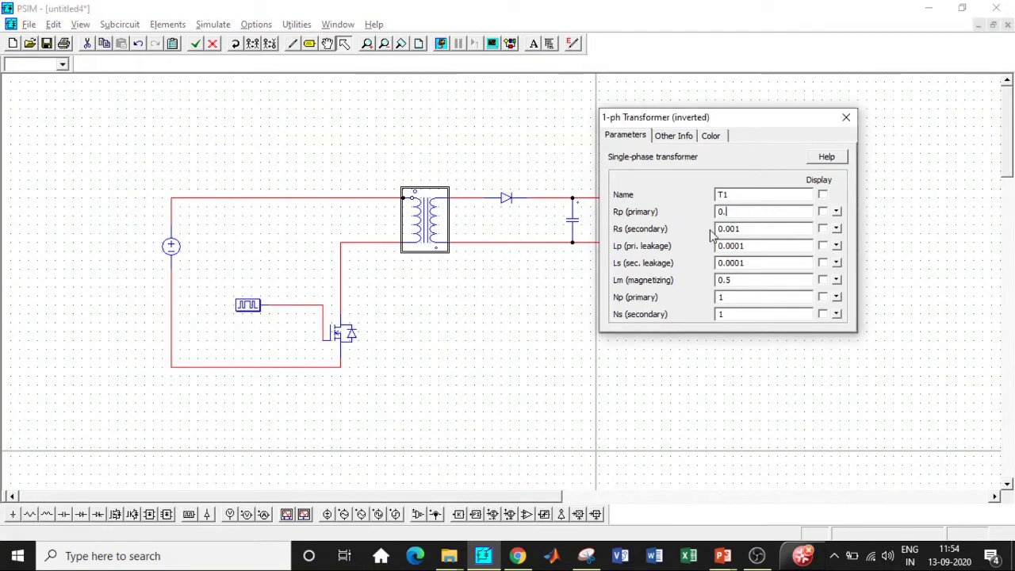
type("1m")
left_click(744, 229)
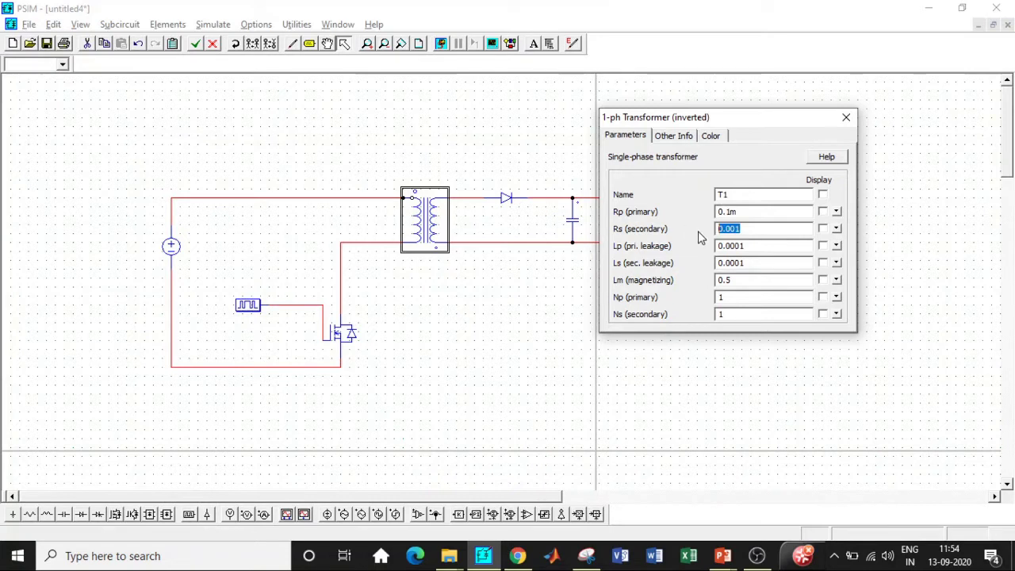
type("0.1m")
Step: Set leakage inductances Lp and Ls to 10u, magnetizing Lm to 500u, primary turns 3
left_click(751, 246)
type("10u")
left_click(750, 262)
type("10")
left_click(737, 281)
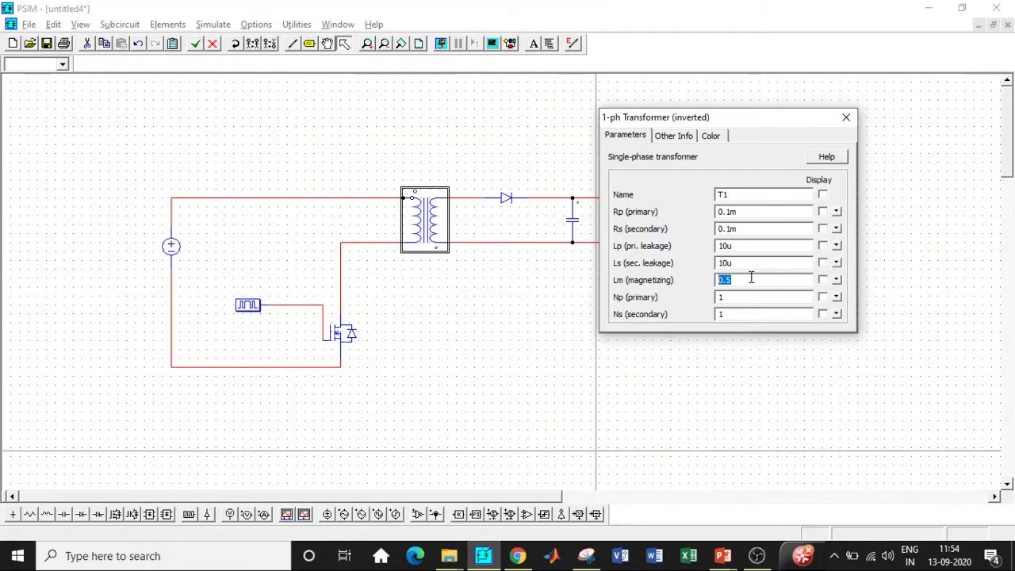
type("500u")
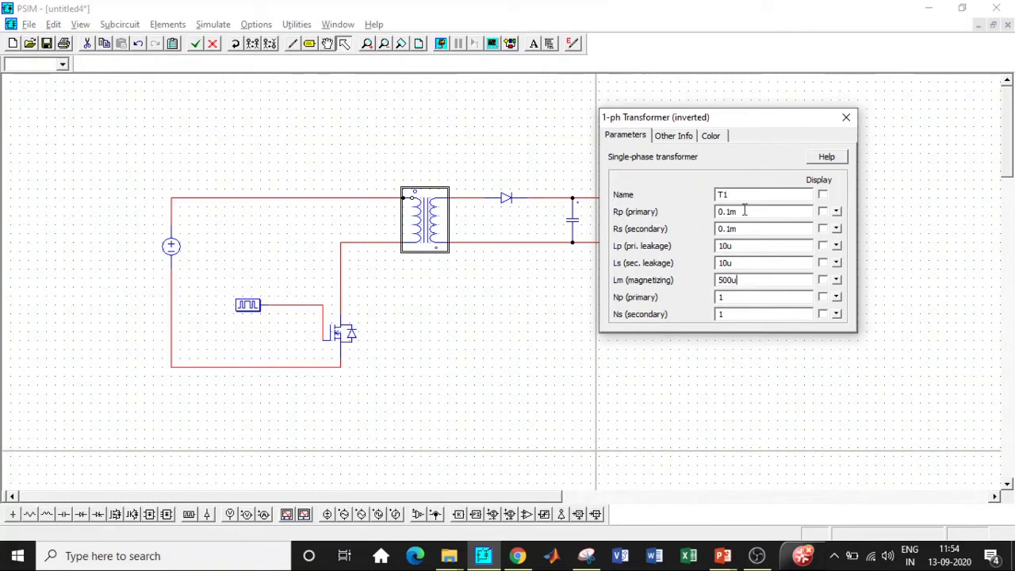
key("Tab")
double_click(721, 314)
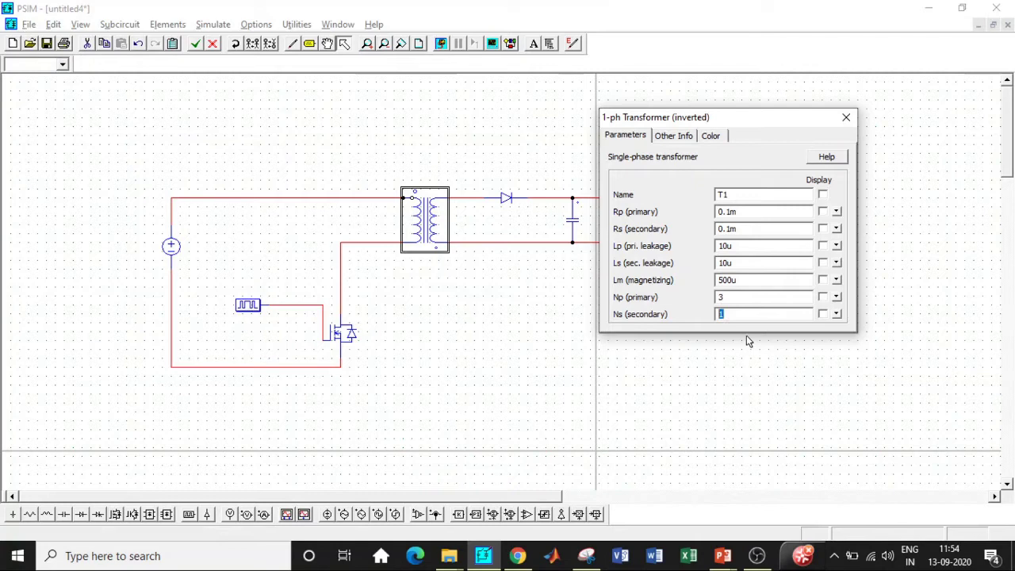
left_click(845, 118)
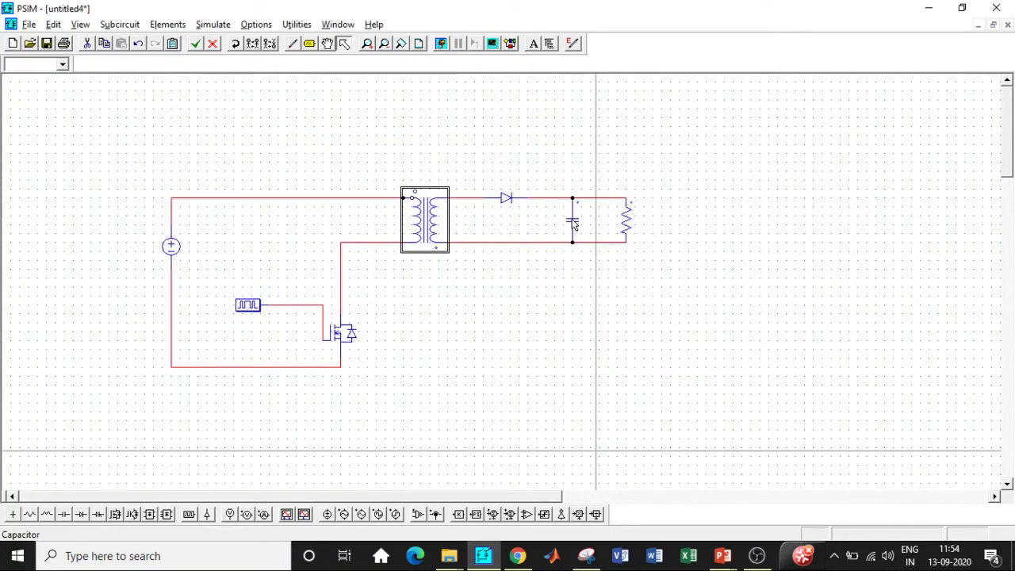
Step: Set capacitor C1's capacitance to 200u
double_click(574, 225)
double_click(729, 214)
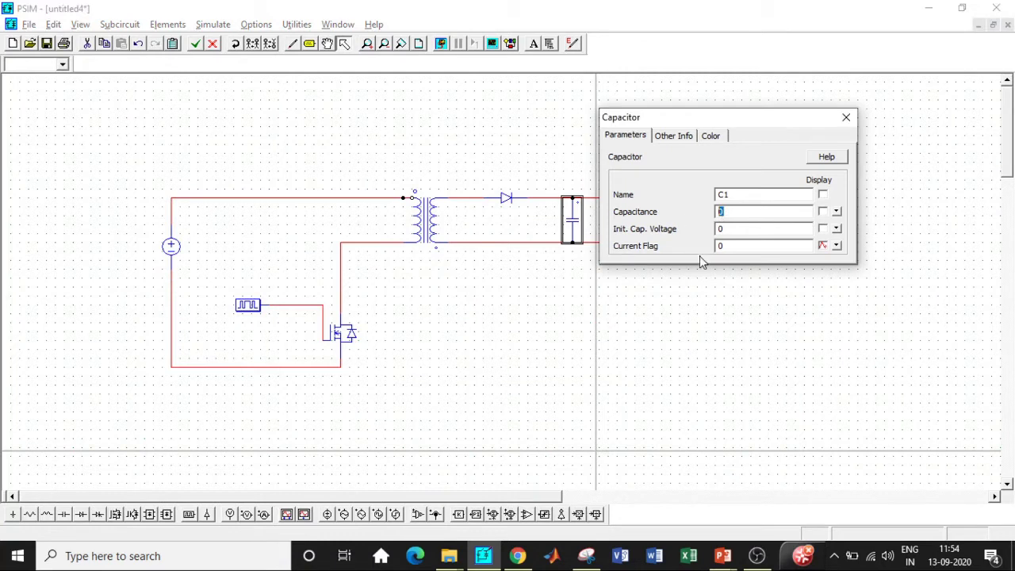
type("200u")
left_click(845, 117)
Step: Set load resistor R1's resistance to 5
double_click(626, 220)
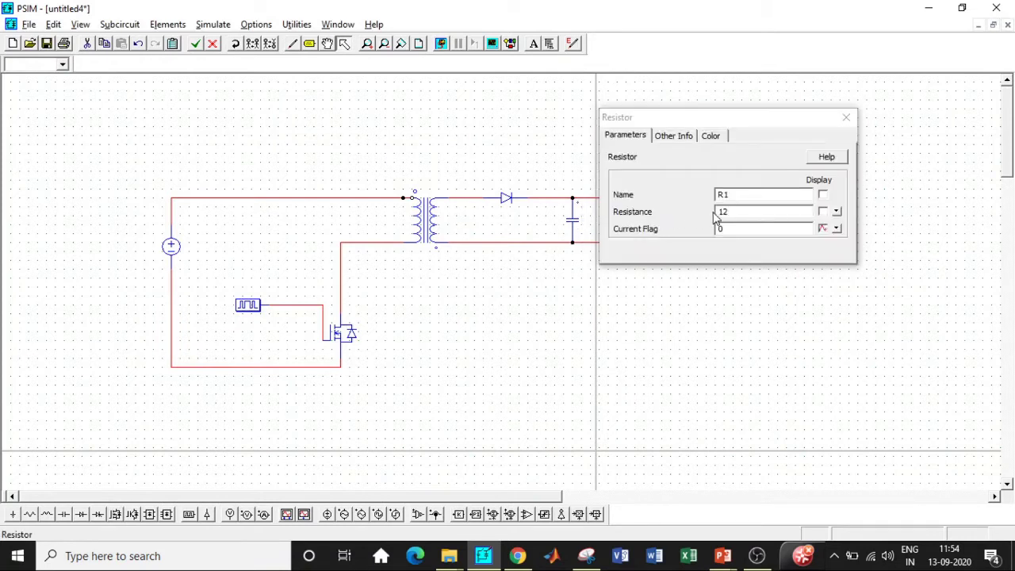
double_click(721, 211)
type("8")
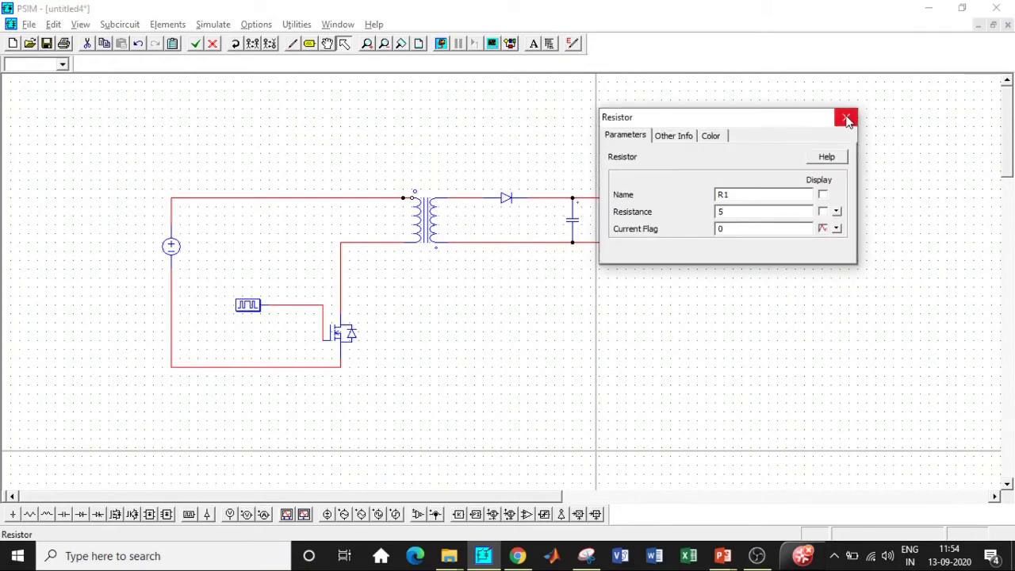
left_click(846, 118)
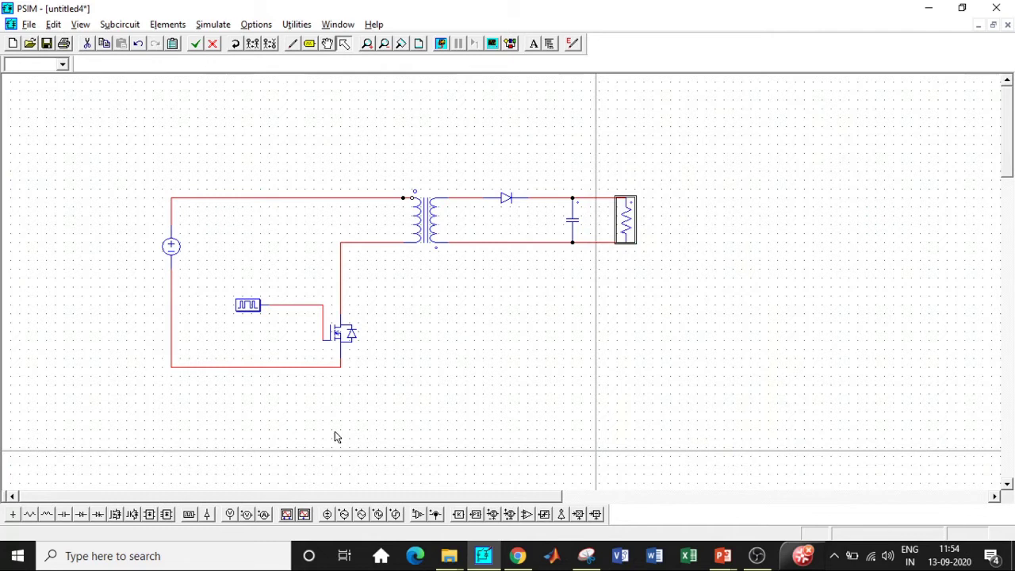
Step: Wire the voltage probe across the DC input source's top and bottom lines
left_click(263, 513)
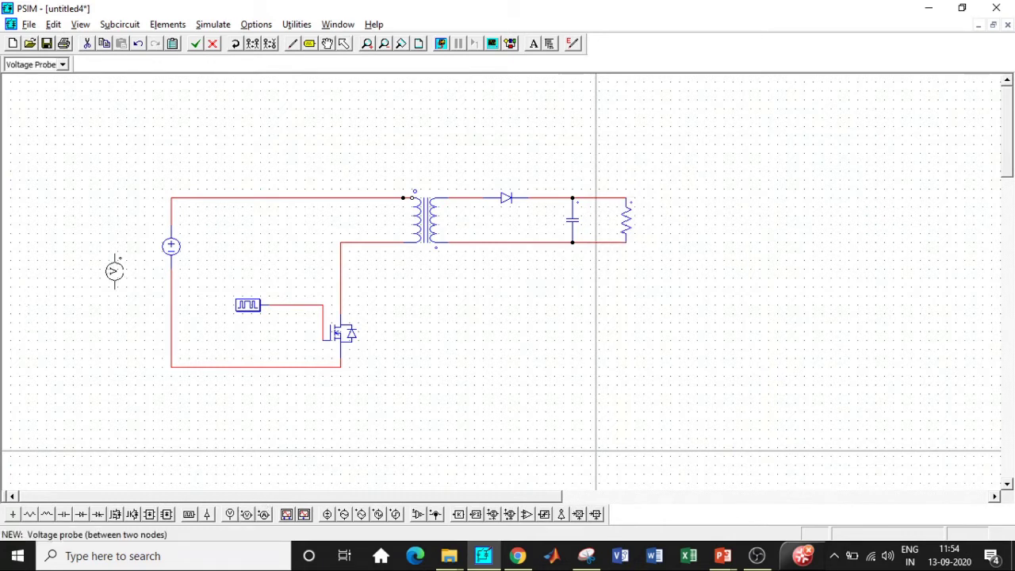
key("Escape")
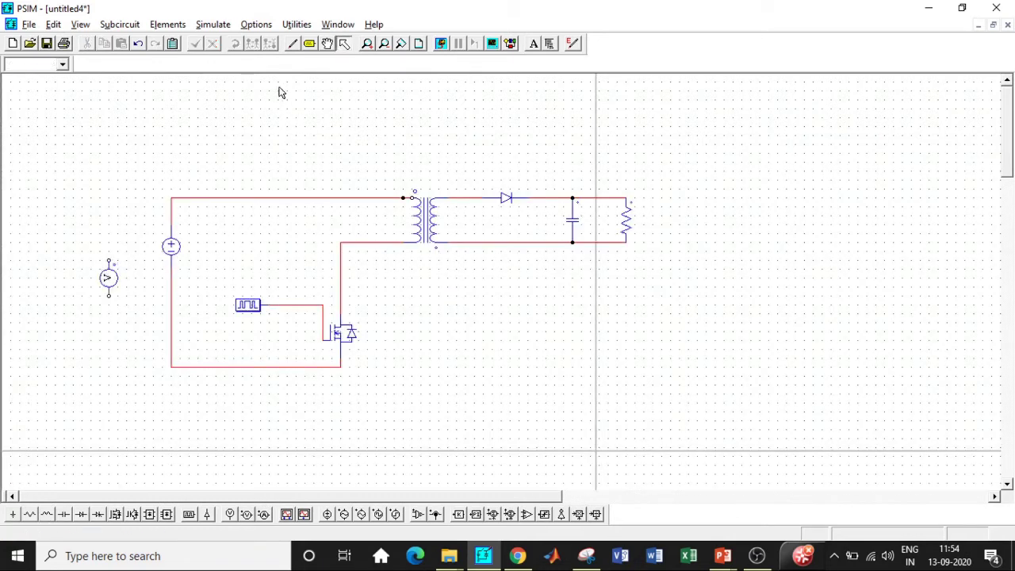
left_click(293, 43)
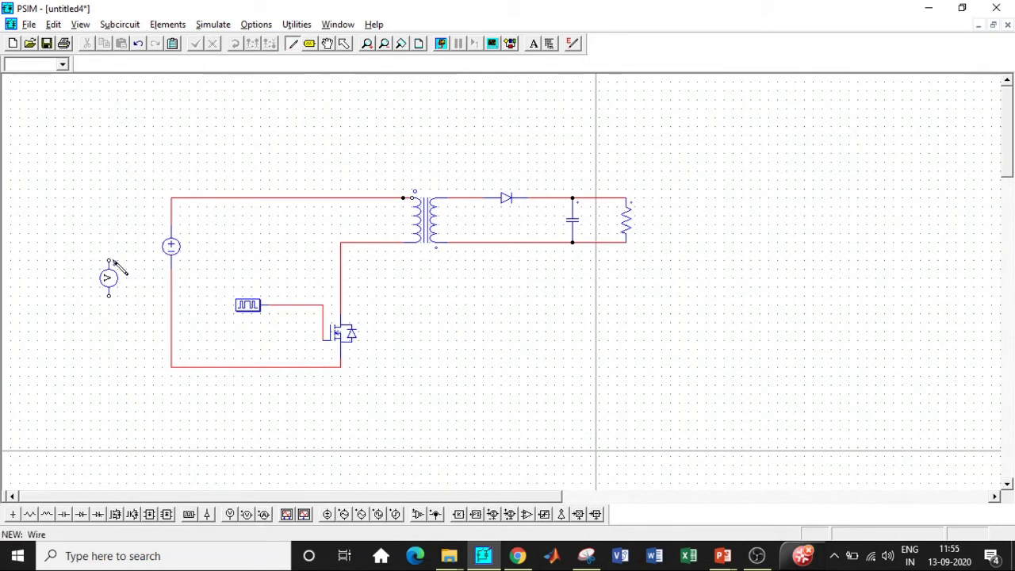
left_click_drag(108, 262, 173, 200)
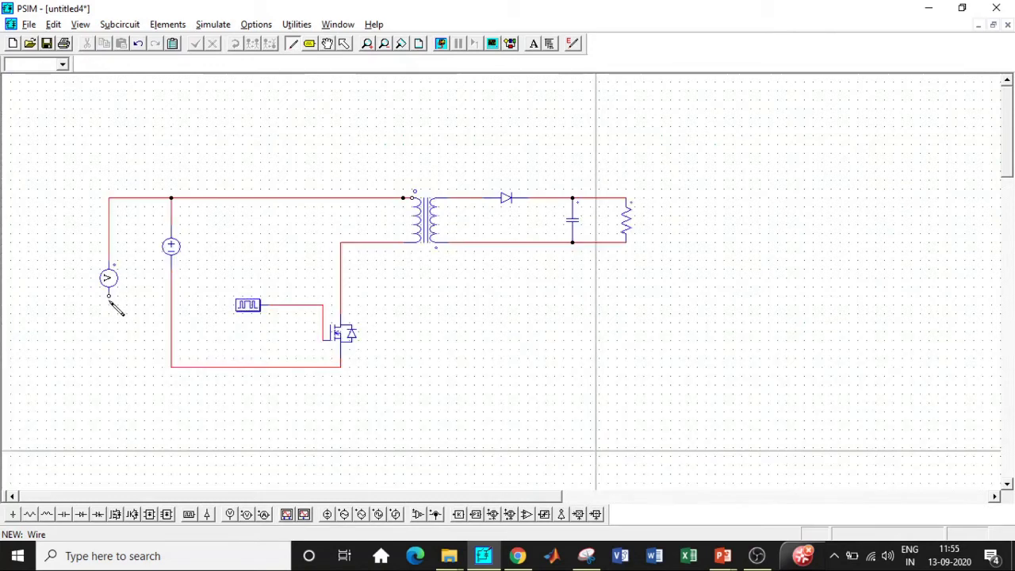
left_click_drag(110, 296, 172, 367)
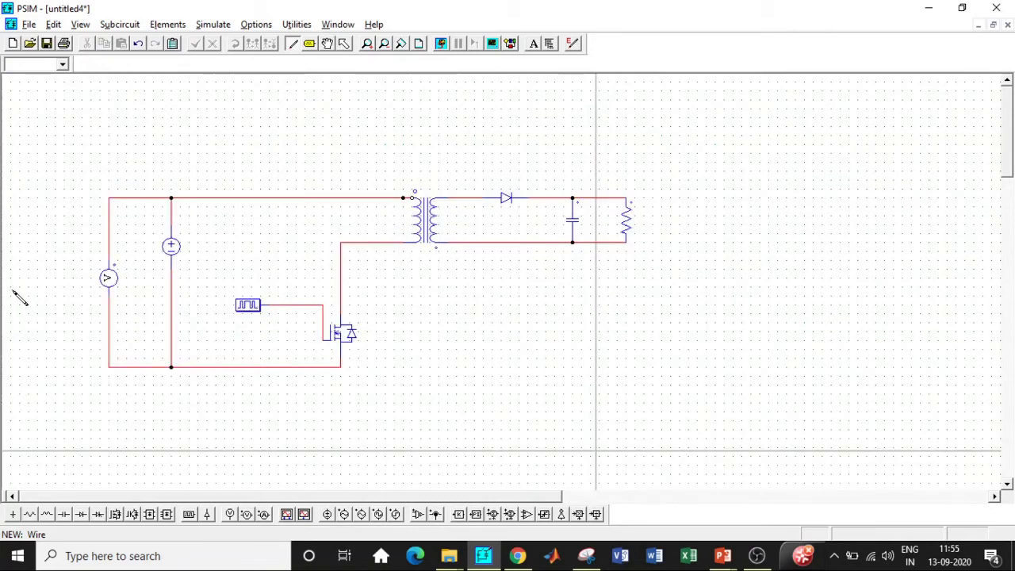
key("Escape")
Step: Copy the probe beside the load resistor and wire it across the output rails
left_click(111, 279)
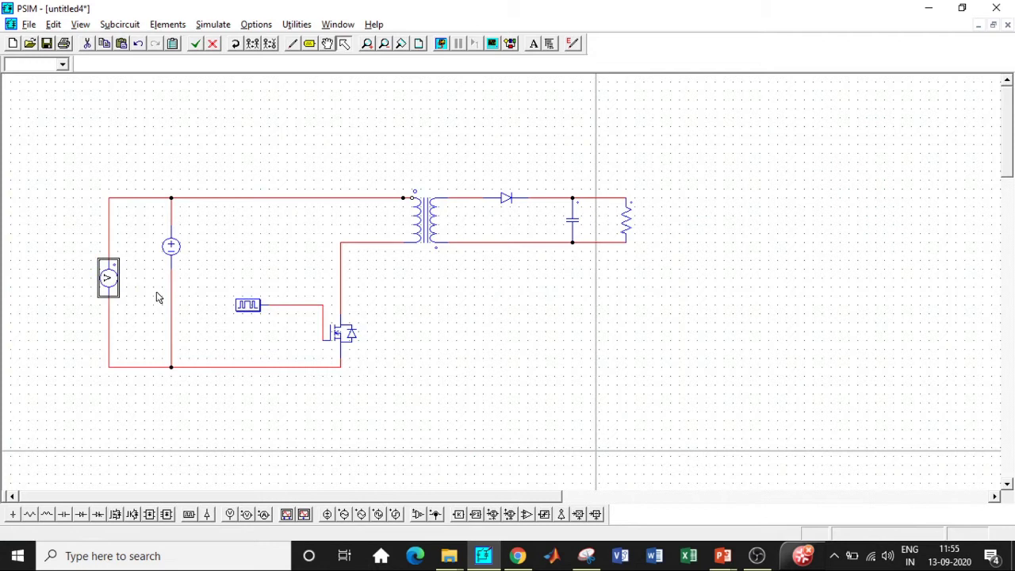
key("ctrl+c")
key("ctrl+v")
left_click(678, 224)
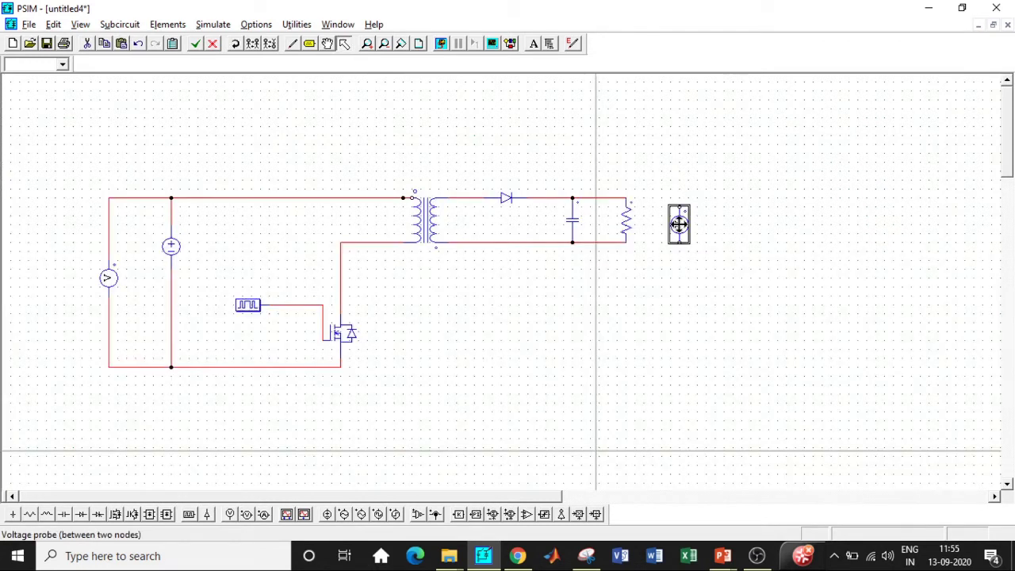
left_click(292, 43)
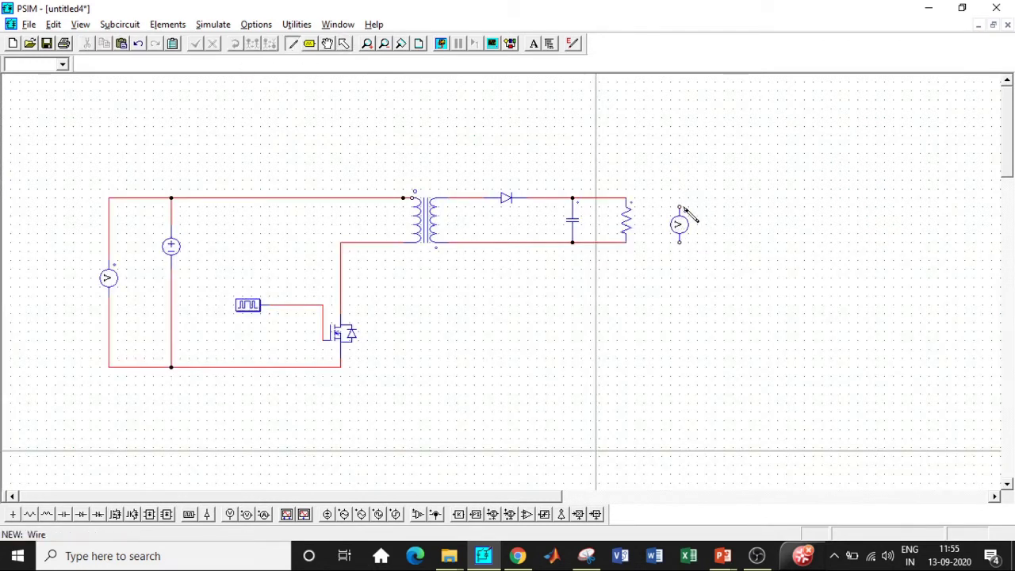
mouse_move(680, 208)
left_mouse_down()
mouse_move(627, 208)
mouse_move(627, 199)
left_mouse_up()
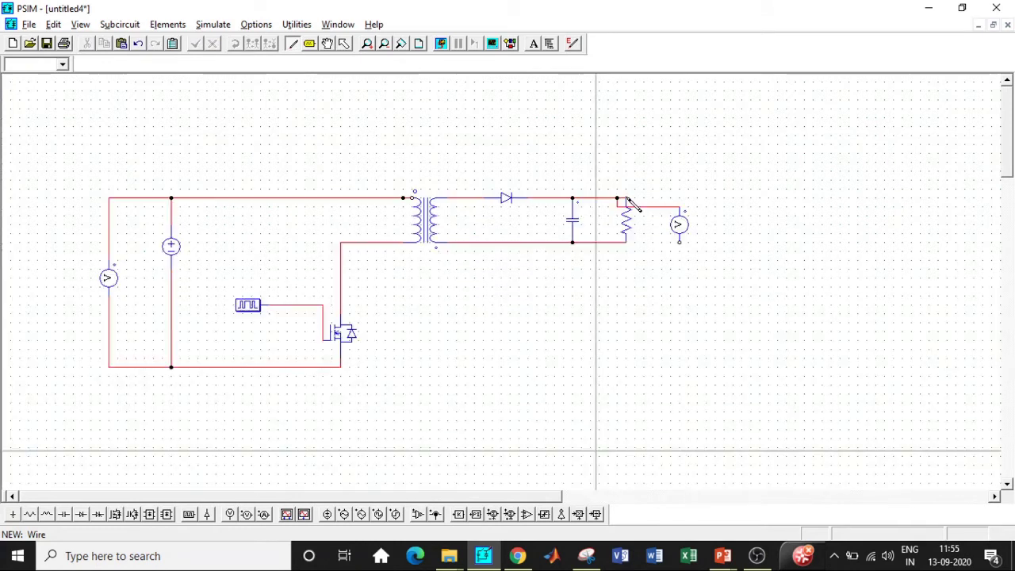
mouse_move(679, 242)
left_mouse_down()
mouse_move(626, 254)
mouse_move(626, 243)
left_mouse_up()
key("Escape")
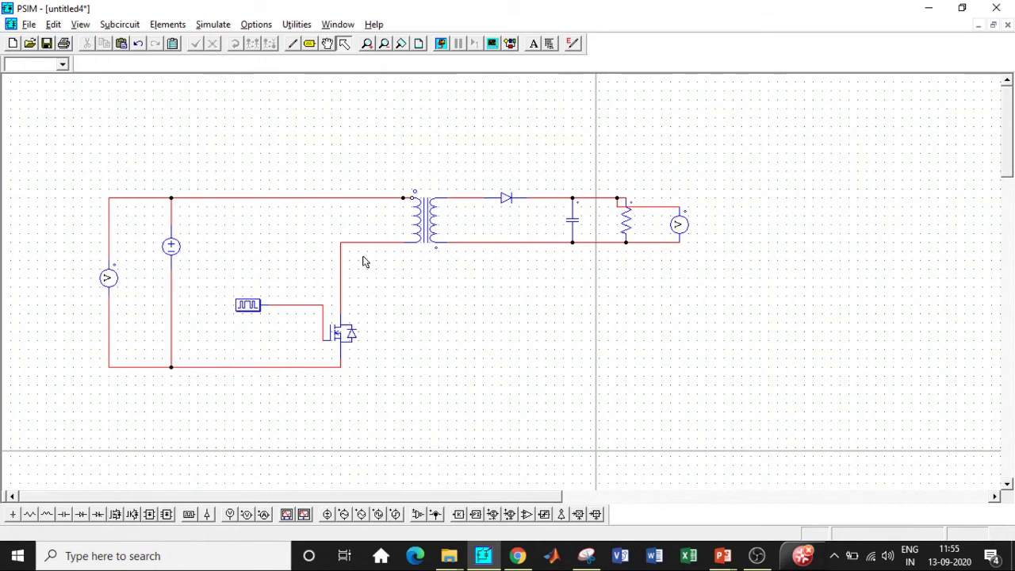
Step: Place a Simulation Control block and check its 1E-005 time step, 0.01 total time
left_click(217, 26)
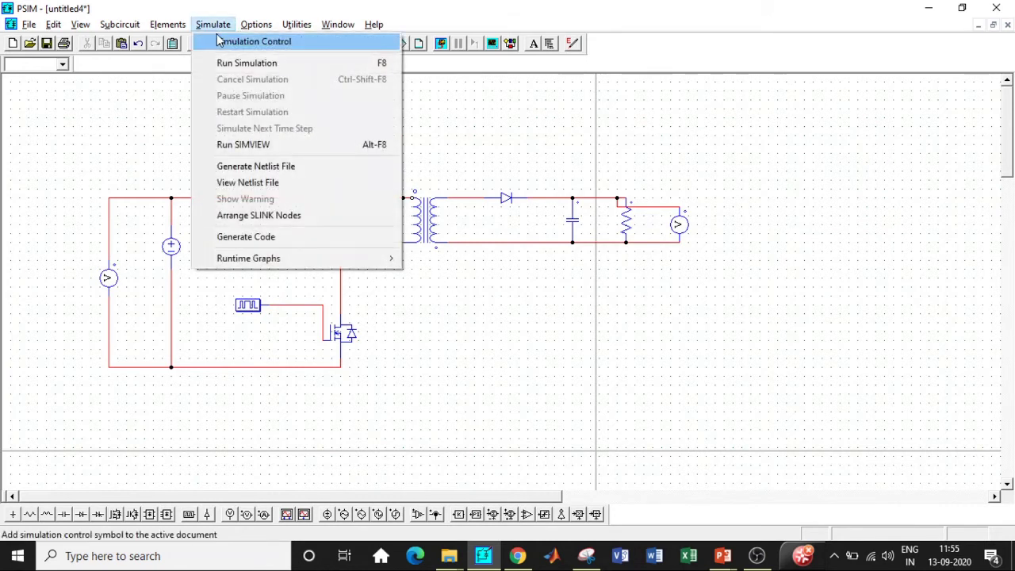
left_click(222, 44)
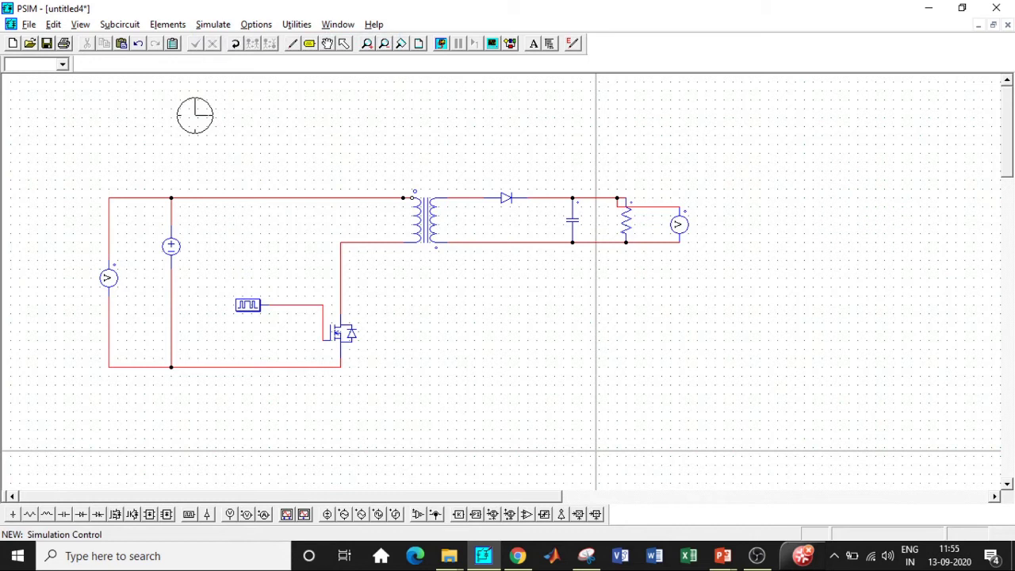
double_click(196, 116)
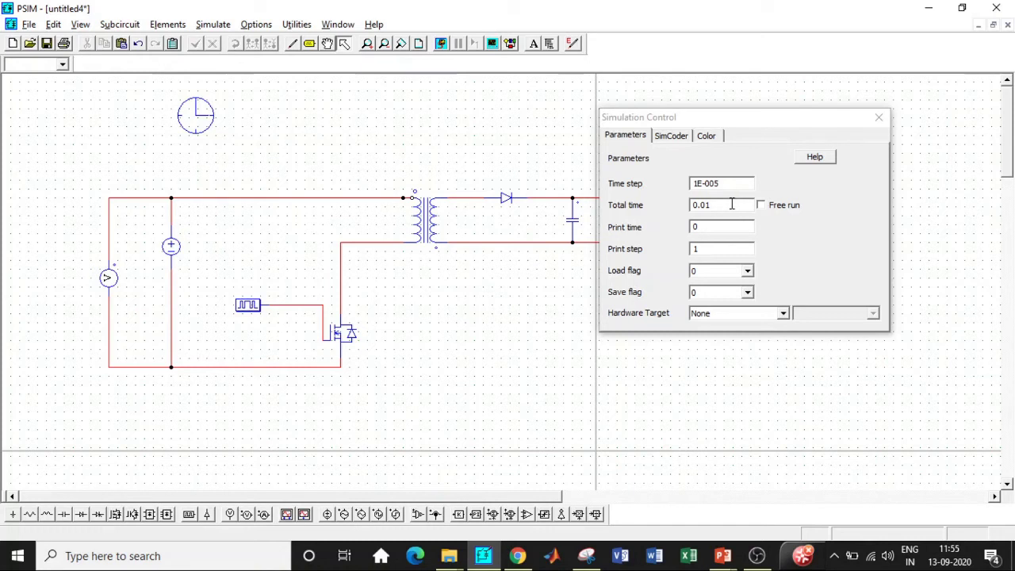
left_click(878, 119)
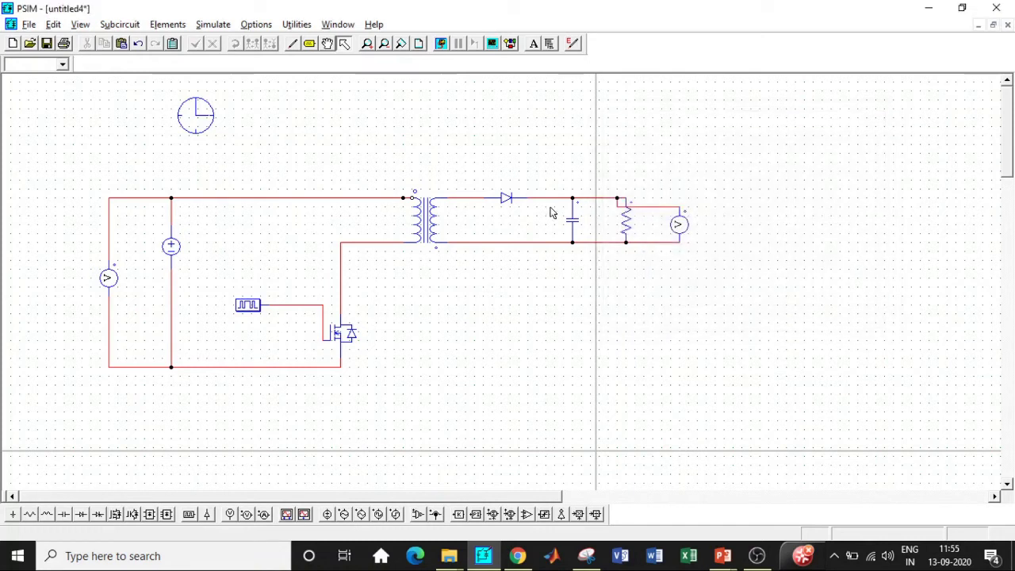
Step: Run the simulation and accept the time-step adjustment notice
left_click(208, 24)
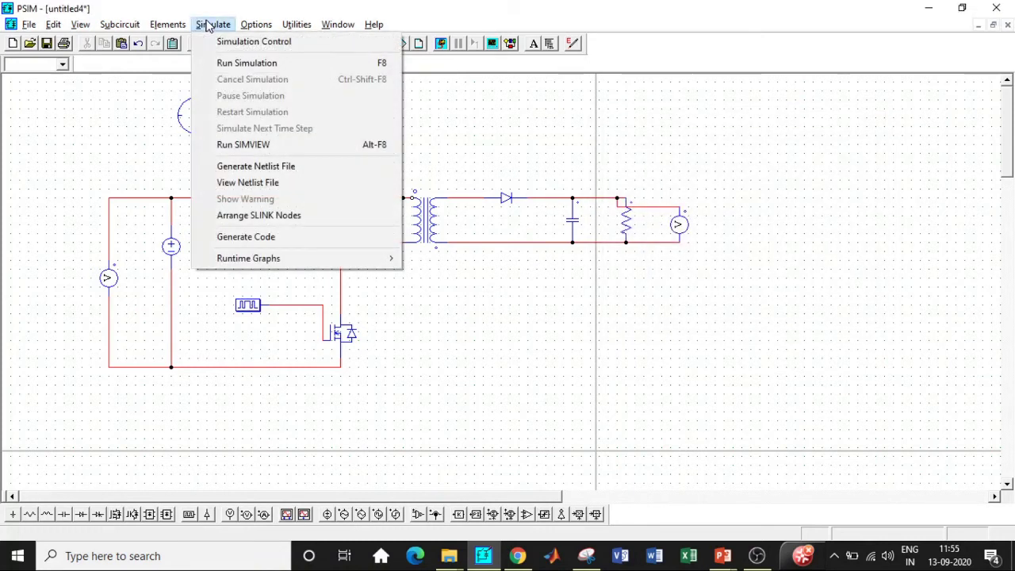
left_click(244, 65)
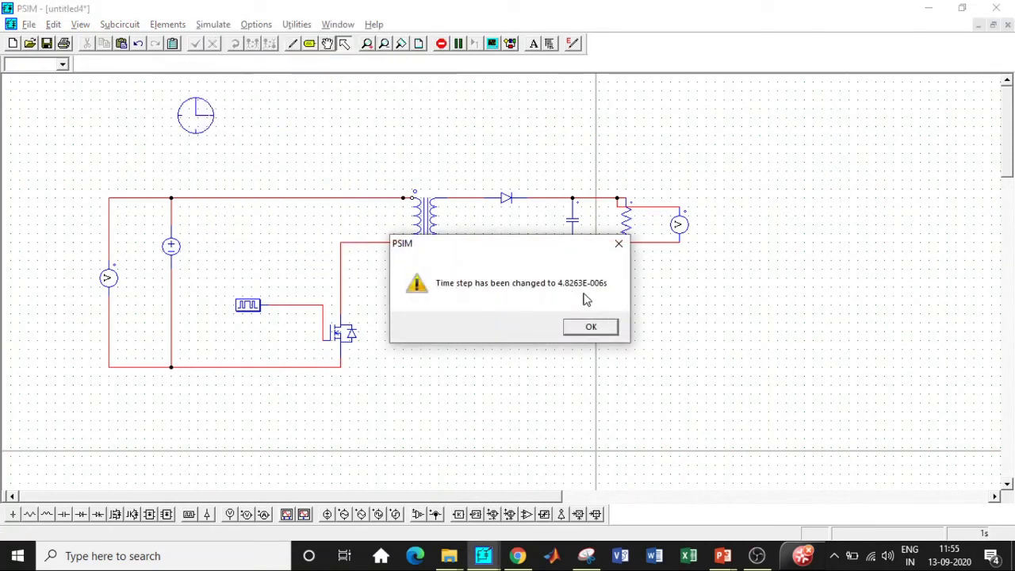
left_click(590, 325)
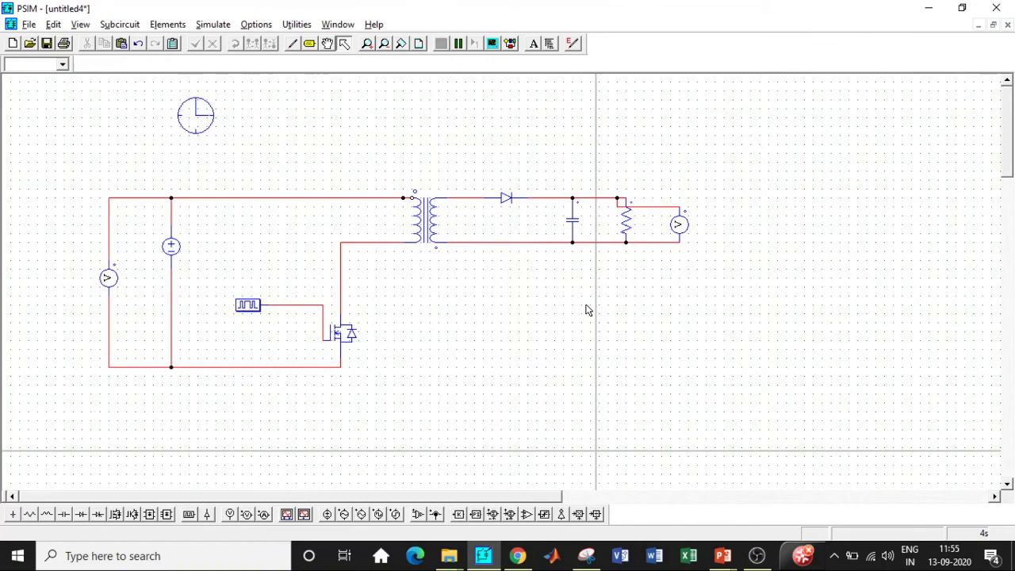
Step: Plot VP1 and VP2 in SIMVIEW and maximize the plot window
left_click_drag(328, 215, 329, 226)
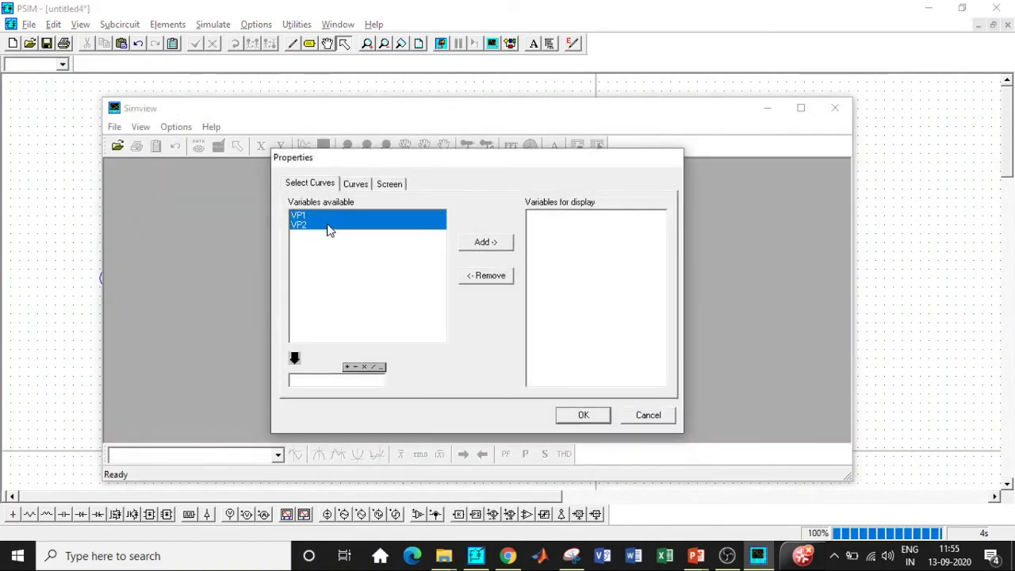
left_click(483, 242)
left_click(584, 414)
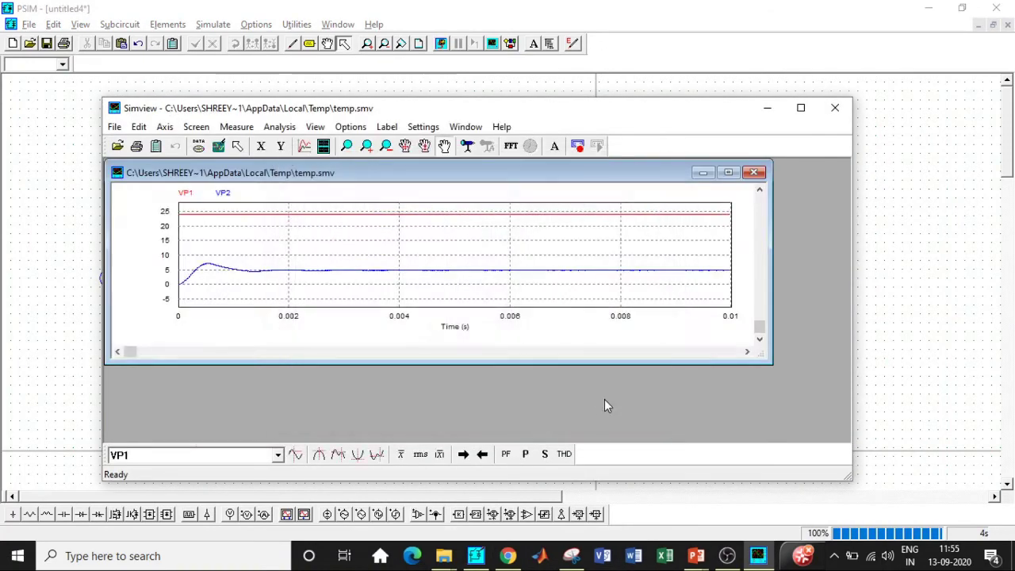
left_click(728, 172)
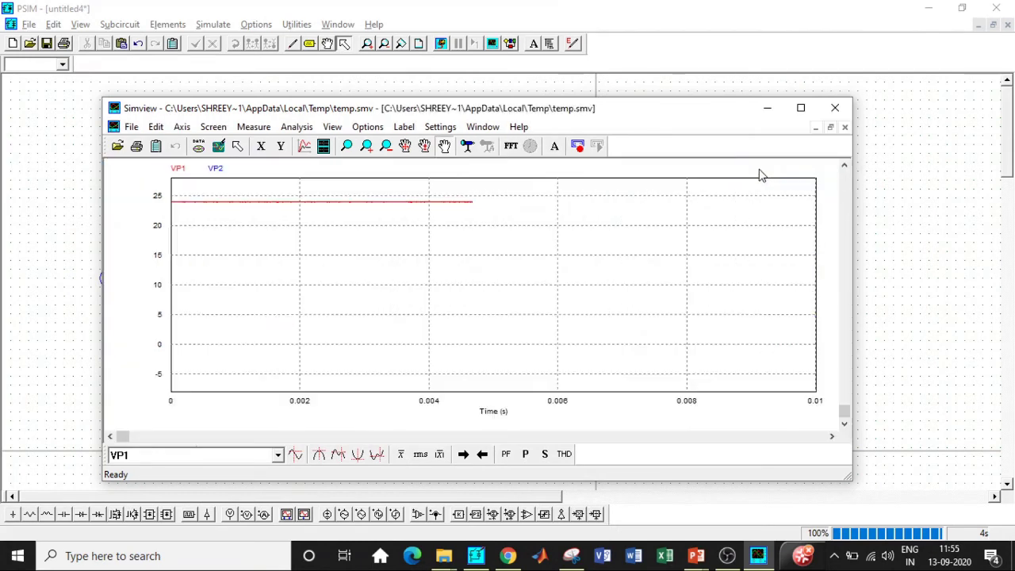
left_click(800, 107)
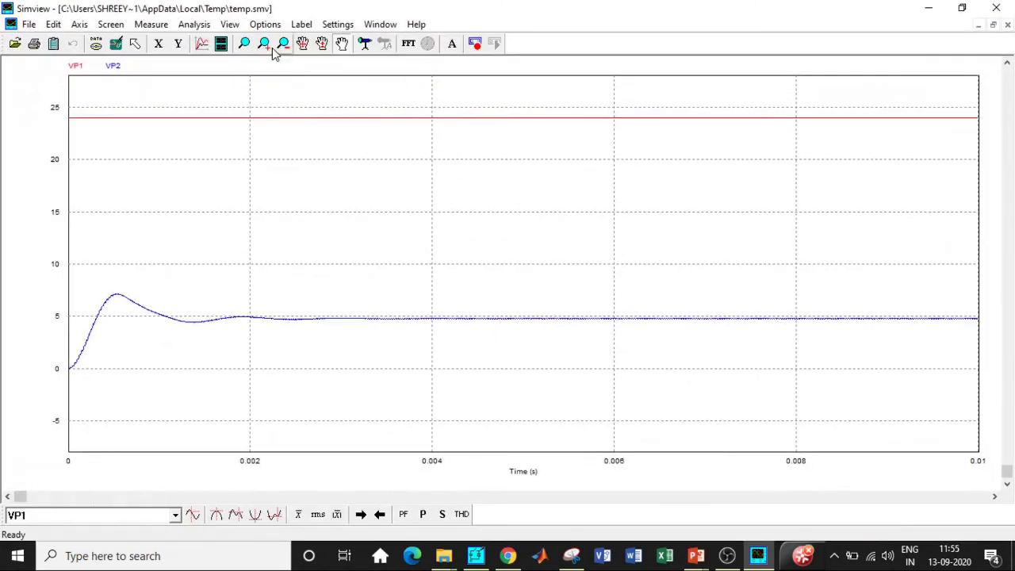
Step: Zoom repeatedly into the blue output voltage ripple, then close SIMVIEW
left_click(244, 43)
left_click_drag(421, 98, 541, 336)
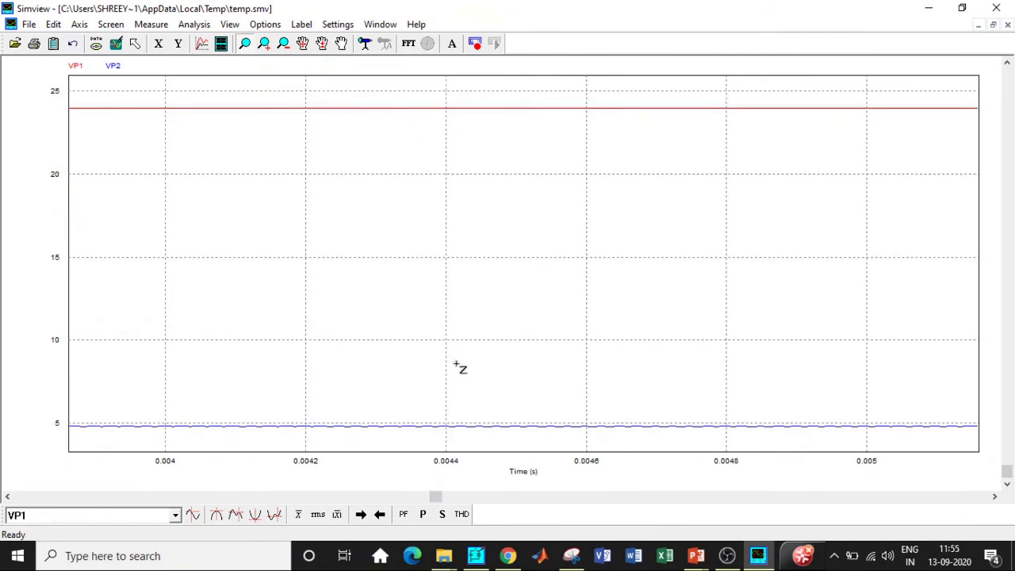
left_click_drag(356, 400, 501, 446)
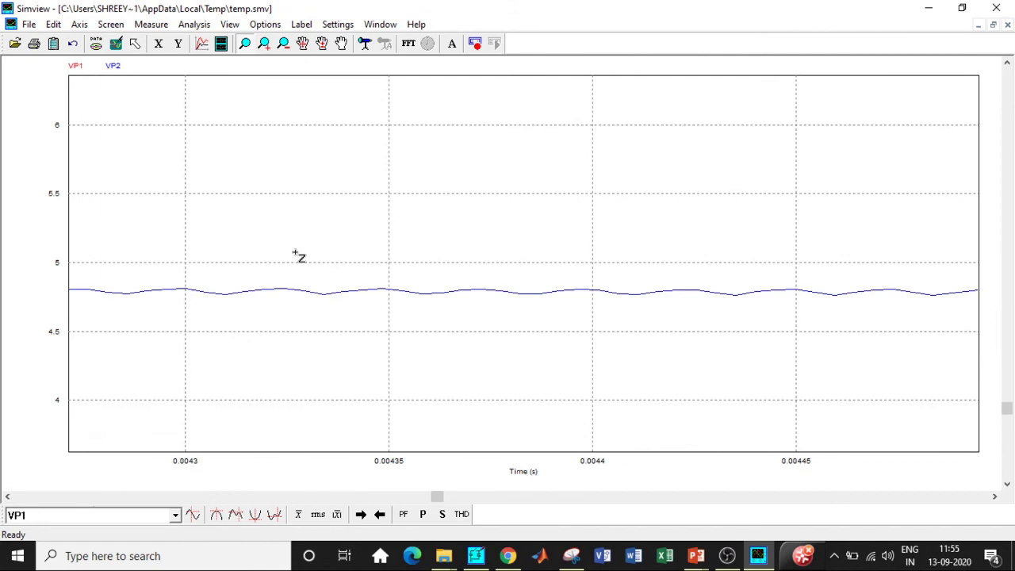
left_click_drag(294, 251, 563, 316)
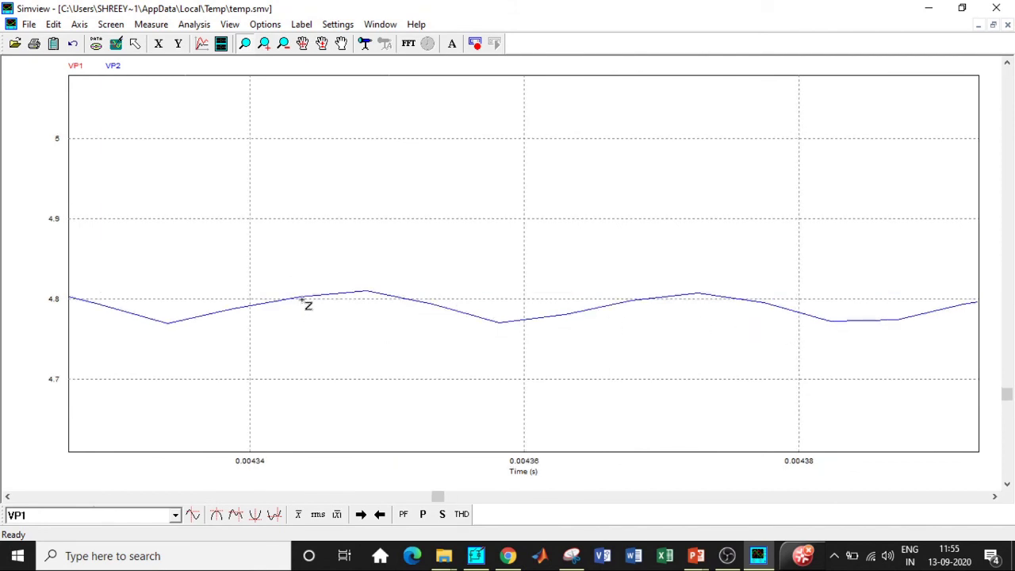
left_click(490, 256)
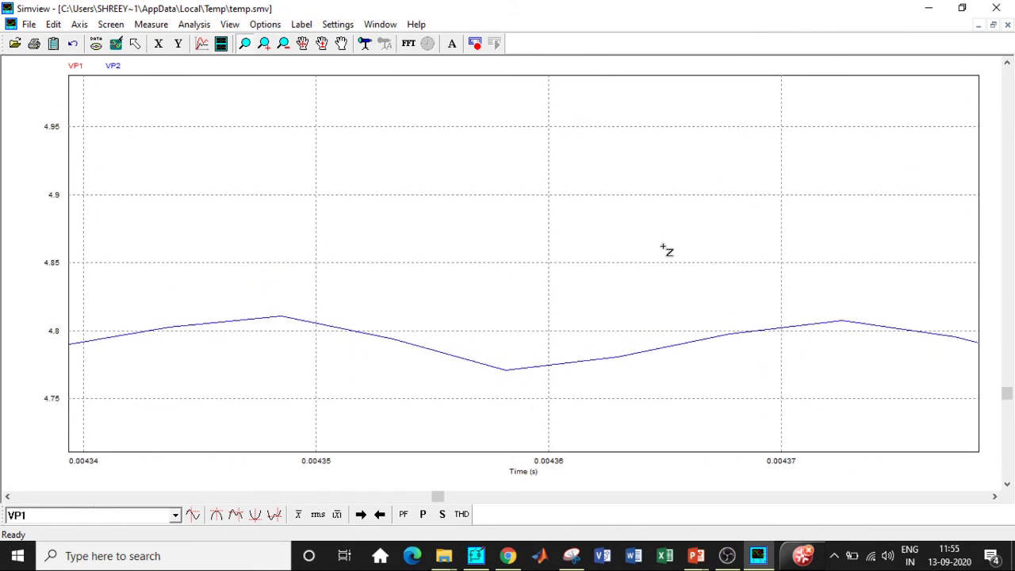
left_click(996, 8)
double_click(420, 210)
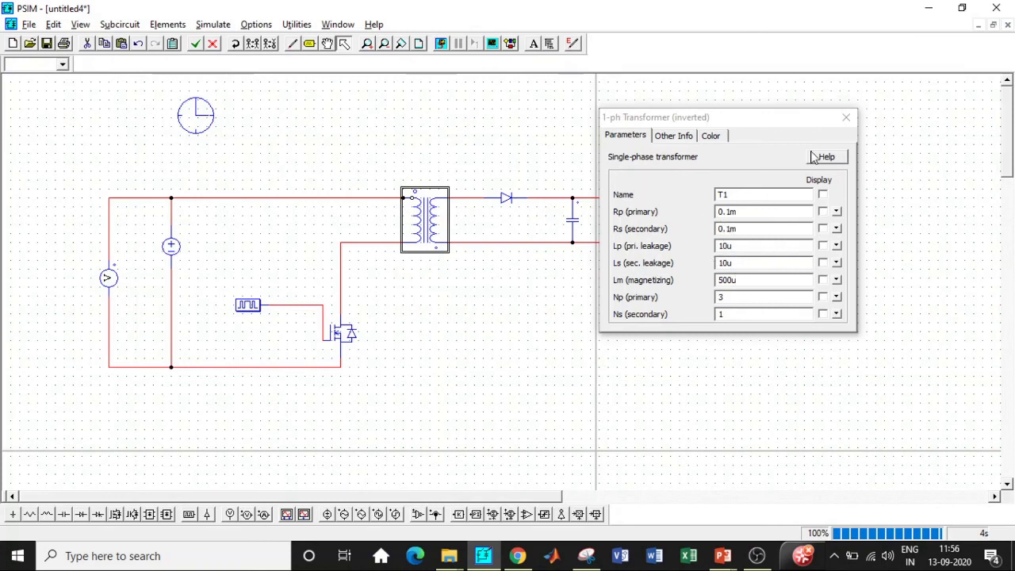
left_click(846, 117)
double_click(626, 222)
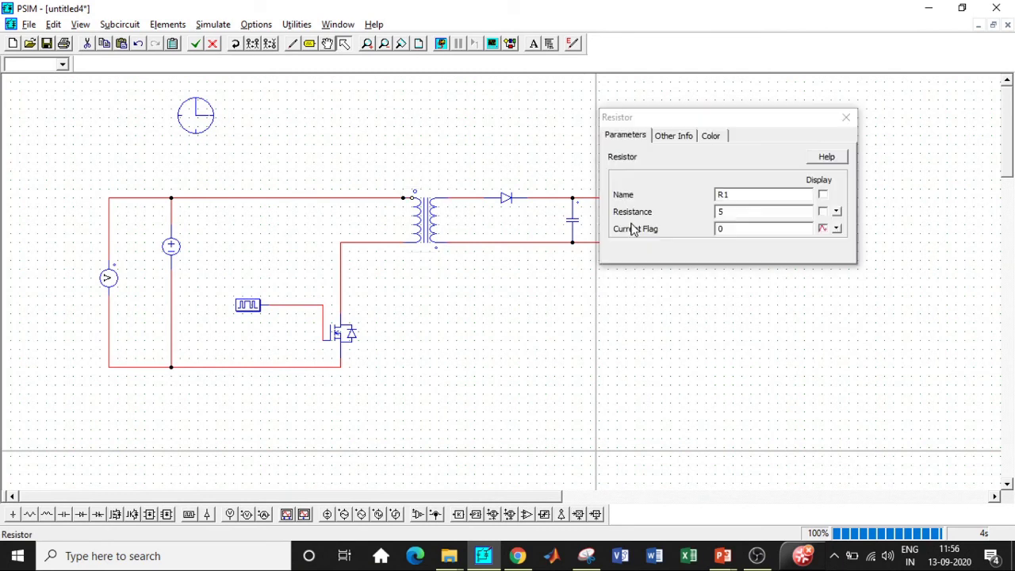
left_click(845, 118)
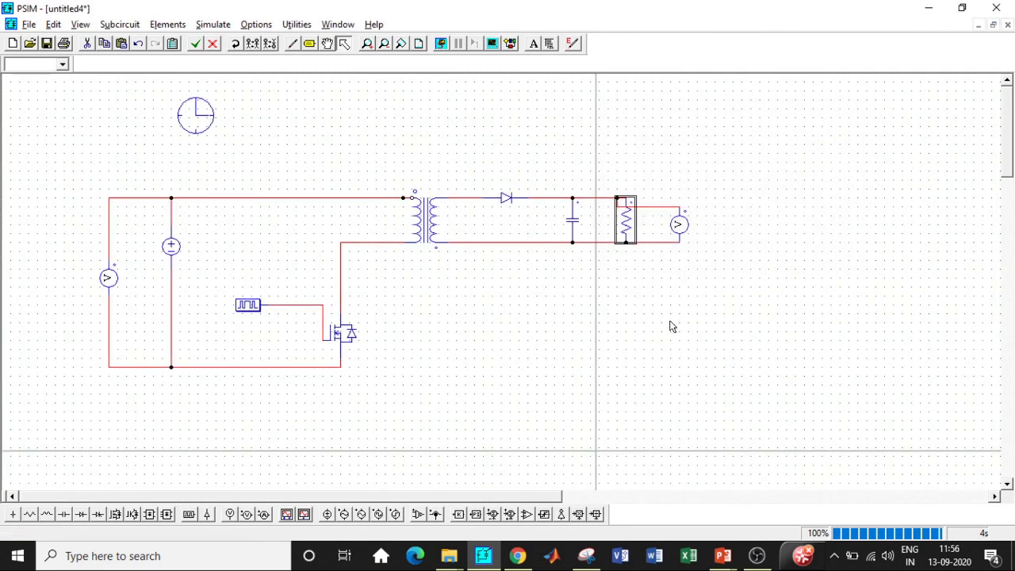